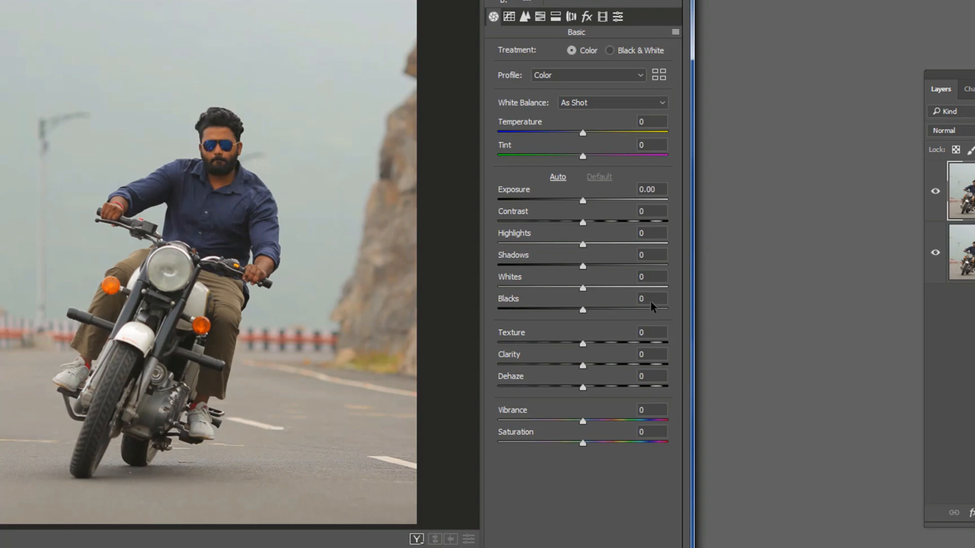
Set Highlights to -100, Shadows to +97 and Blacks to -46, and cool the white balance with Temperature -9 and Tint -15
{"action": "left_click_drag", "start_coordinate": [582, 245], "coordinate": [573, 249]}
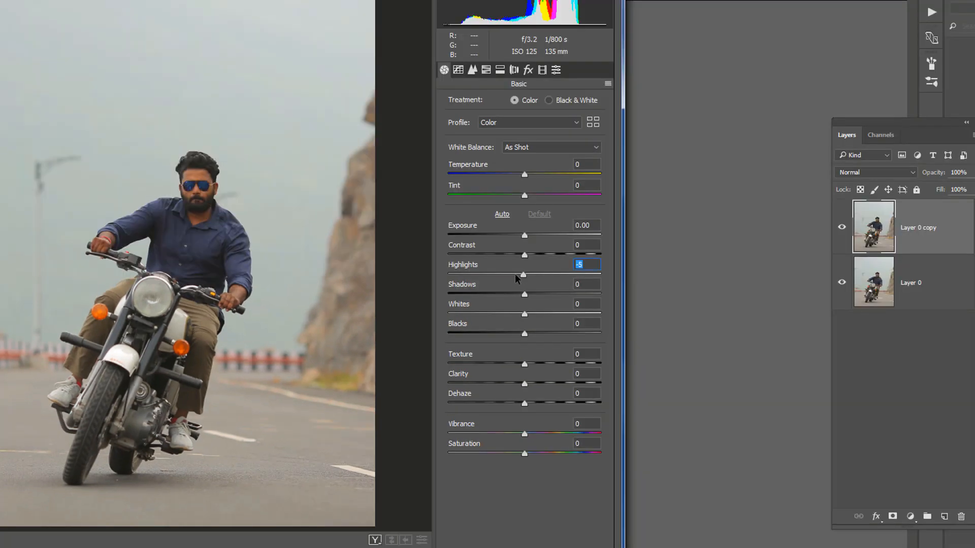
{"action": "left_click_drag", "start_coordinate": [516, 275], "coordinate": [435, 275]}
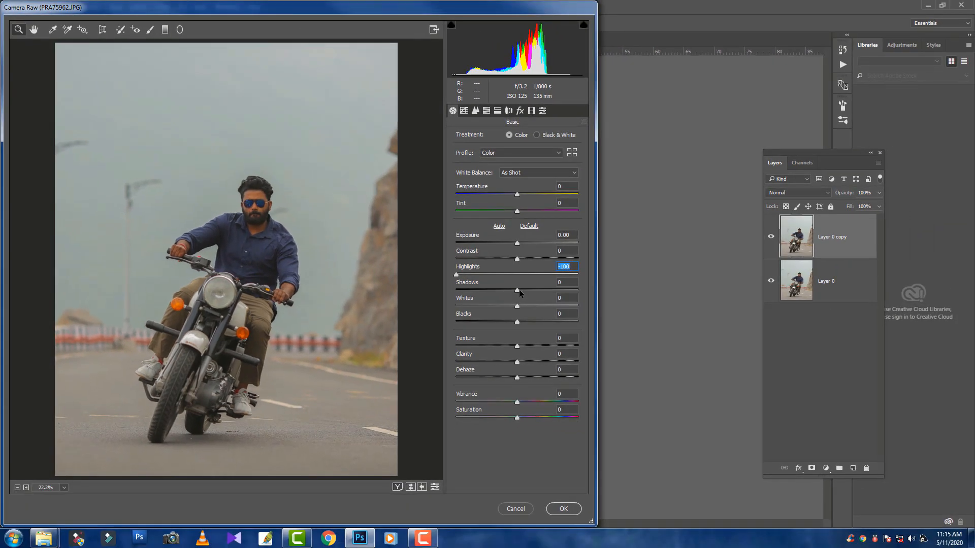
{"action": "left_click_drag", "start_coordinate": [519, 288], "coordinate": [583, 300]}
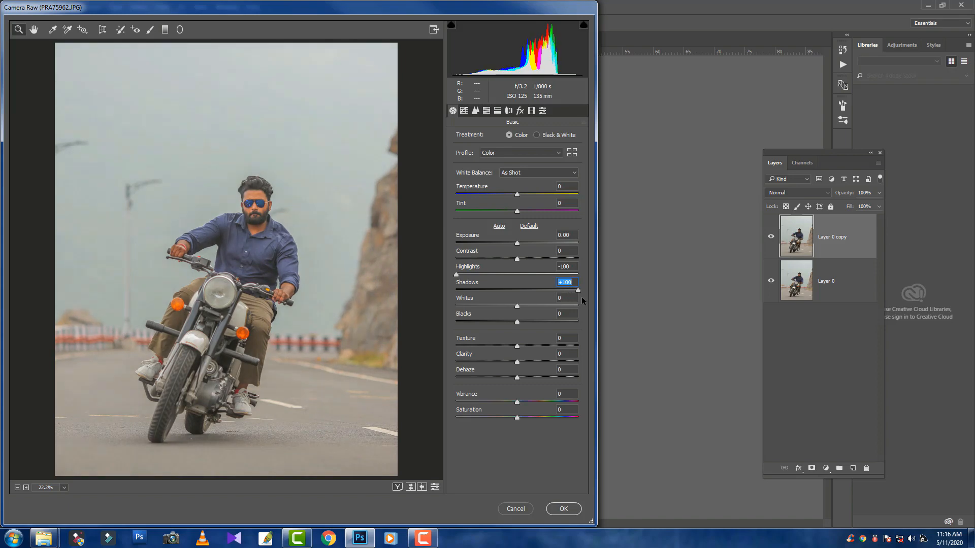
{"action": "left_click_drag", "start_coordinate": [579, 298], "coordinate": [578, 297]}
{"action": "left_click_drag", "start_coordinate": [515, 321], "coordinate": [486, 326]}
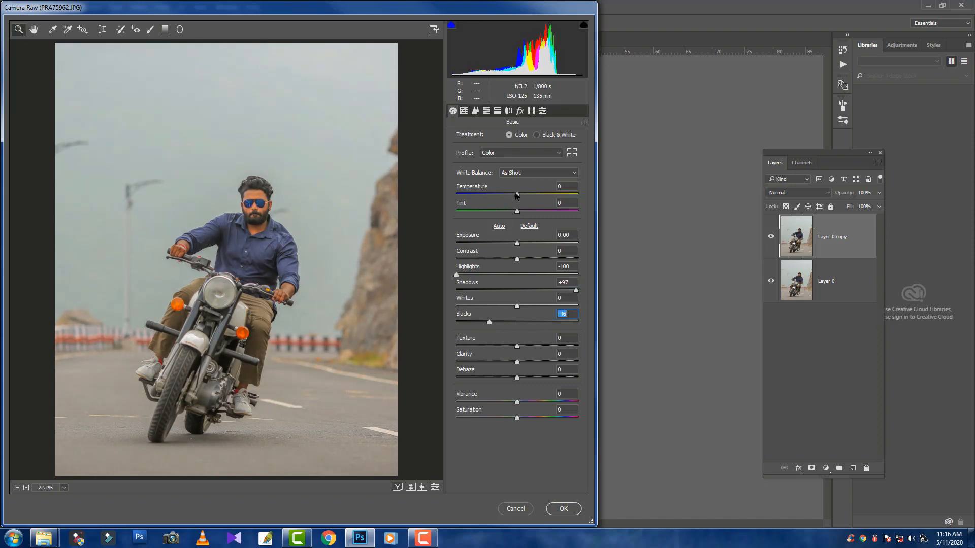
{"action": "left_click_drag", "start_coordinate": [516, 196], "coordinate": [508, 211]}
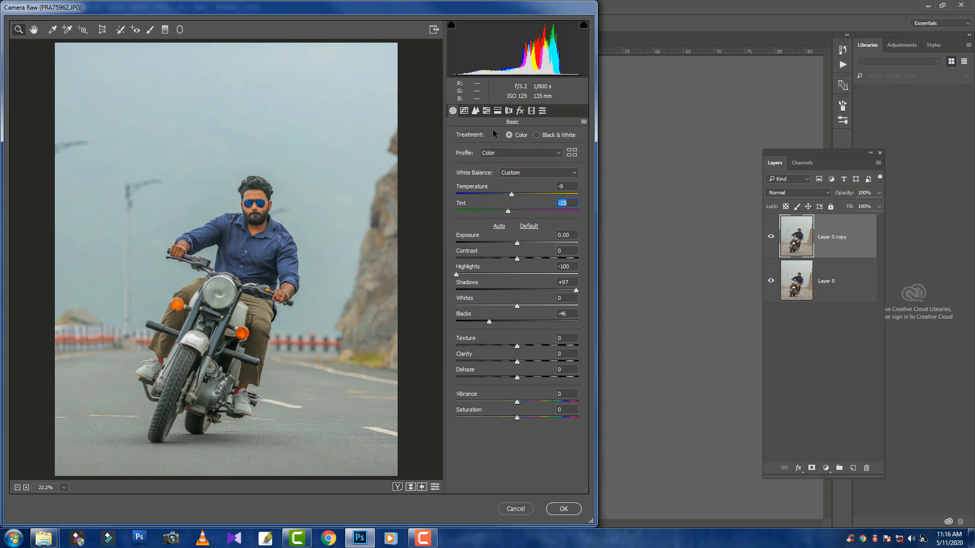
Adjust the parametric tone curve to Highlights -7, Lights +5, Darks -5 and Shadows -9
{"action": "left_click", "coordinate": [464, 111]}
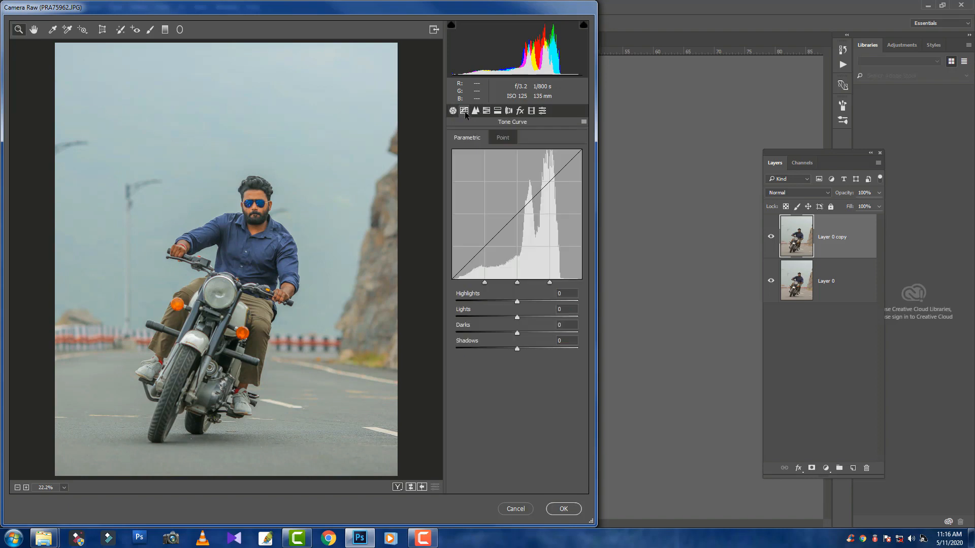
{"action": "left_click", "coordinate": [524, 317]}
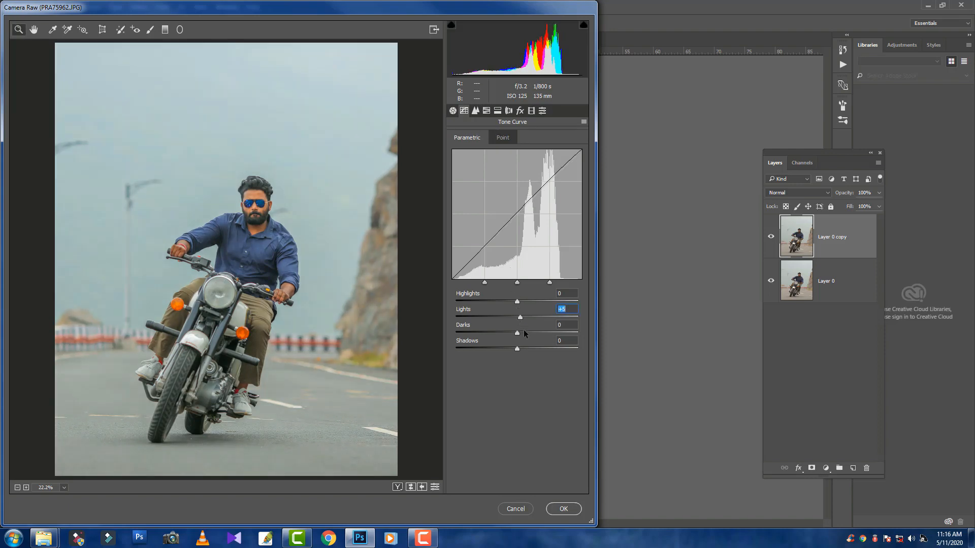
{"action": "left_click_drag", "start_coordinate": [525, 333], "coordinate": [511, 349]}
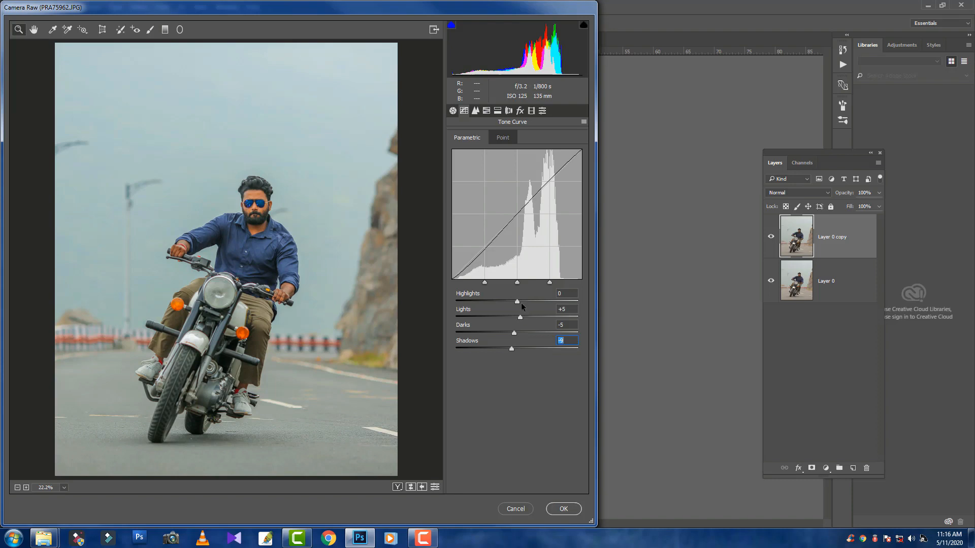
{"action": "left_click_drag", "start_coordinate": [517, 303], "coordinate": [511, 303]}
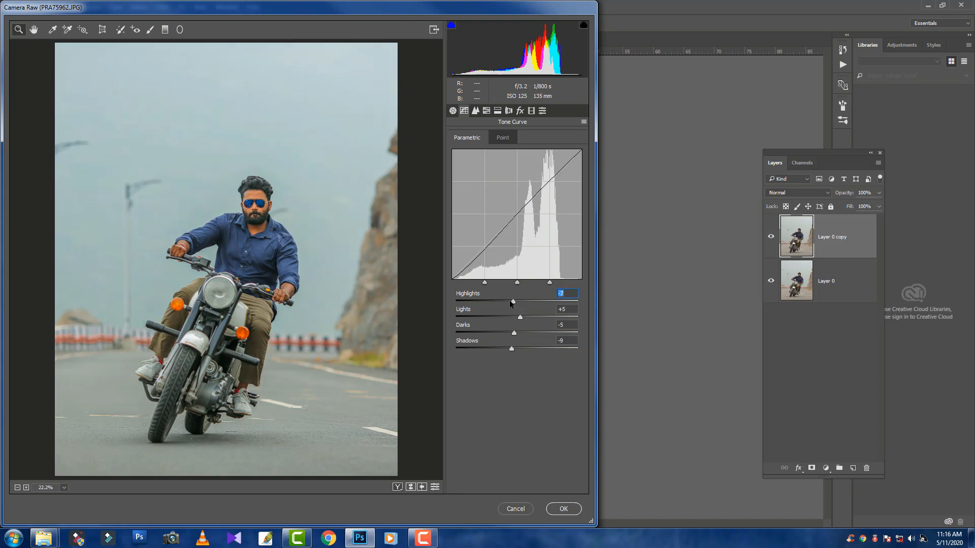
Set HSL saturation to Reds +29, Oranges +8, Yellows +20, Greens +58, Aquas +83, Blues +56, Purples +31 and Magentas +33
{"action": "left_click", "coordinate": [474, 111]}
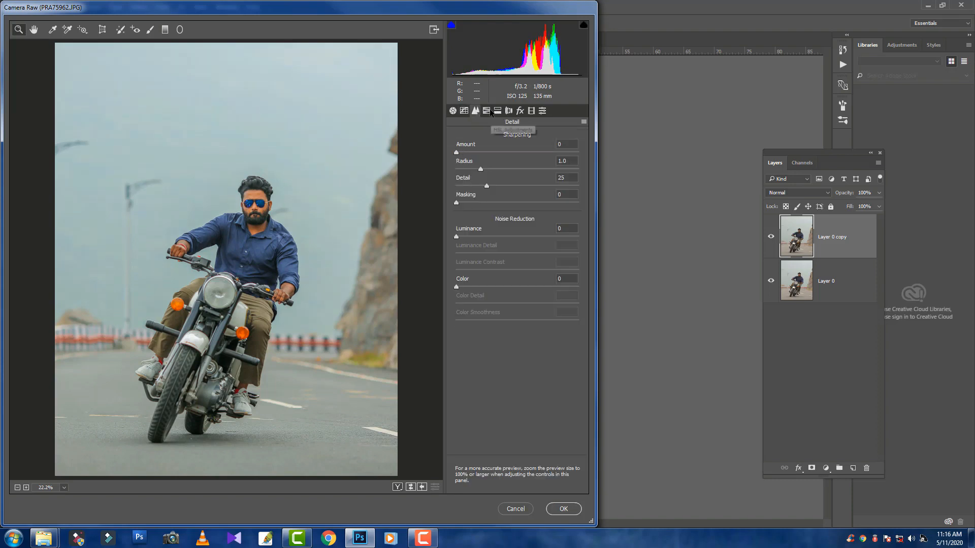
{"action": "left_click", "coordinate": [486, 110]}
{"action": "left_click", "coordinate": [490, 138]}
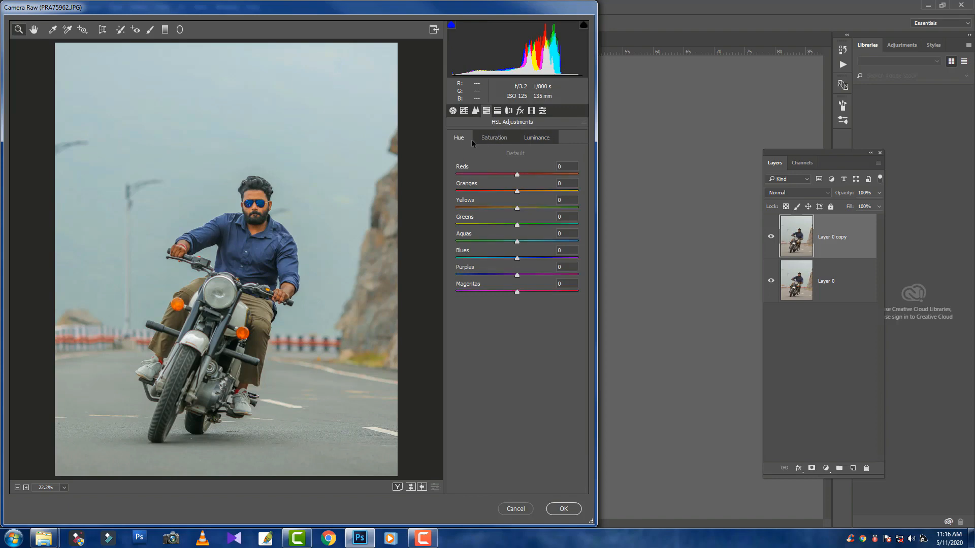
{"action": "left_click", "coordinate": [539, 139]}
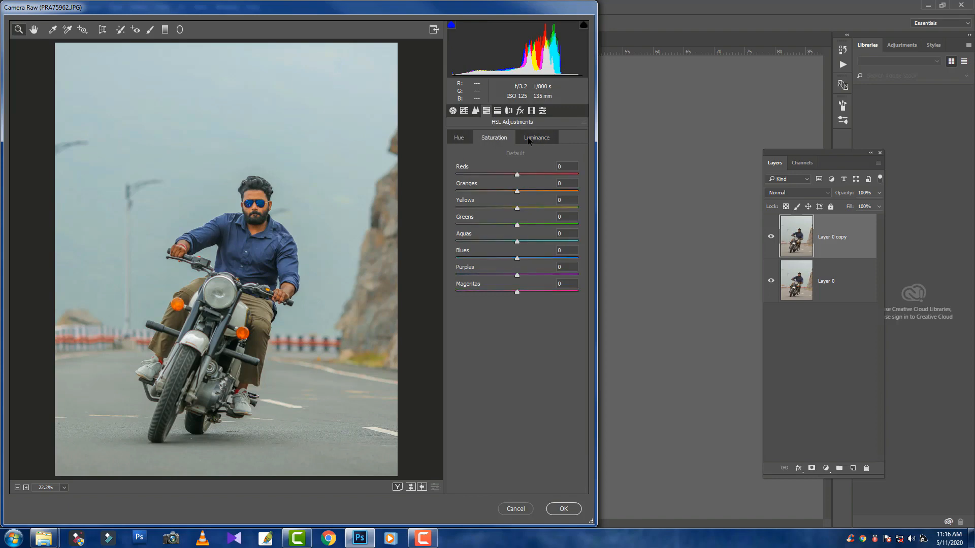
{"action": "left_click", "coordinate": [491, 139]}
{"action": "left_click", "coordinate": [534, 257]}
{"action": "mouse_move", "coordinate": [546, 261]}
{"action": "left_mouse_down"}
{"action": "mouse_move", "coordinate": [593, 264]}
{"action": "mouse_move", "coordinate": [471, 269]}
{"action": "mouse_move", "coordinate": [544, 270]}
{"action": "left_mouse_up"}
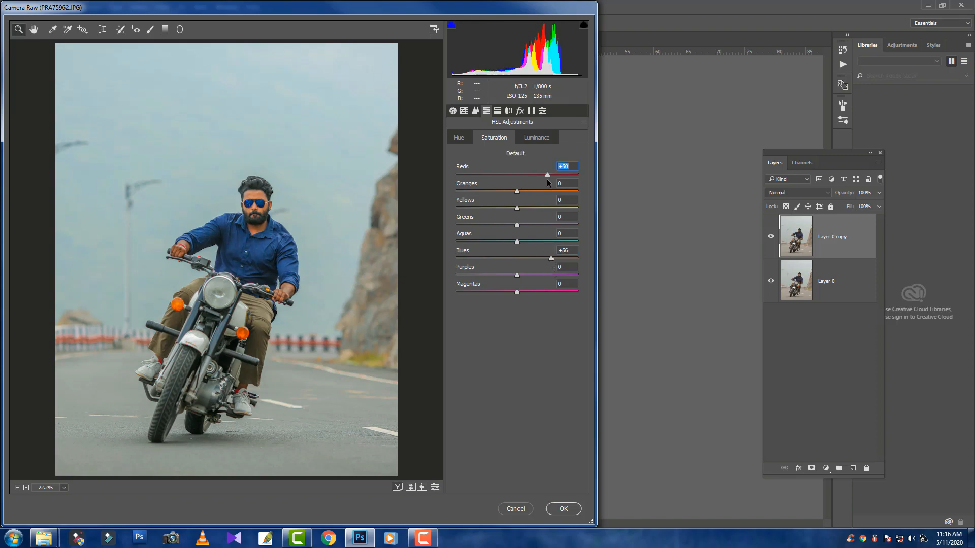
{"action": "left_click_drag", "start_coordinate": [548, 175], "coordinate": [568, 242]}
{"action": "mouse_move", "coordinate": [516, 275]}
{"action": "left_mouse_down"}
{"action": "mouse_move", "coordinate": [535, 275]}
{"action": "mouse_move", "coordinate": [498, 261]}
{"action": "mouse_move", "coordinate": [616, 261]}
{"action": "mouse_move", "coordinate": [501, 266]}
{"action": "left_mouse_up"}
{"action": "left_click", "coordinate": [537, 292]}
Shift the Blues hue to -27 and set the luminance of Oranges to +26 and Blues to +18
{"action": "left_click", "coordinate": [452, 139]}
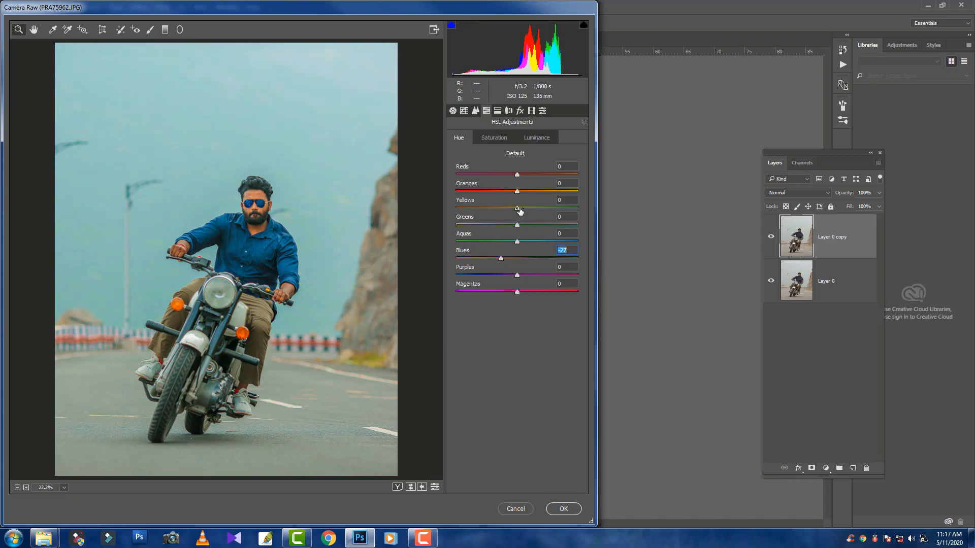
{"action": "left_click", "coordinate": [532, 136]}
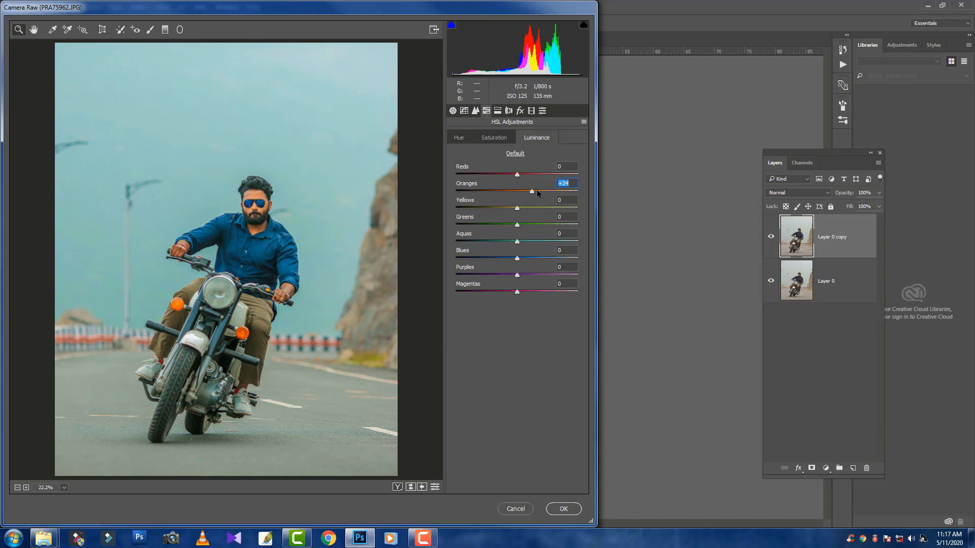
{"action": "mouse_move", "coordinate": [537, 191]}
{"action": "left_mouse_down"}
{"action": "mouse_move", "coordinate": [568, 192]}
{"action": "mouse_move", "coordinate": [456, 192]}
{"action": "mouse_move", "coordinate": [546, 196]}
{"action": "left_mouse_up"}
{"action": "left_click_drag", "start_coordinate": [533, 196], "coordinate": [532, 194]}
{"action": "left_click", "coordinate": [494, 138]}
{"action": "left_click", "coordinate": [537, 138]}
{"action": "left_click", "coordinate": [533, 259]}
{"action": "left_click_drag", "start_coordinate": [533, 259], "coordinate": [528, 259]}
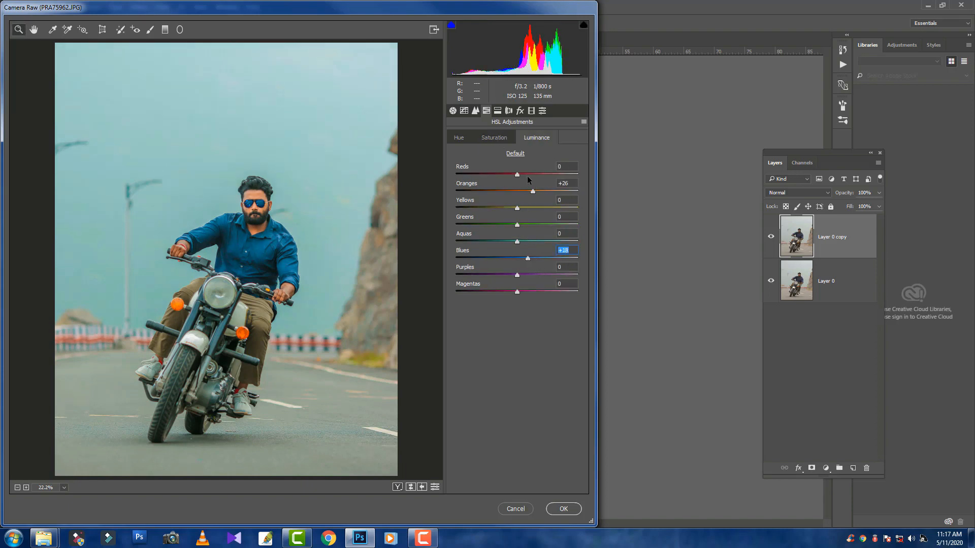
Raise the luminance of the Reds and Oranges slightly further
{"action": "left_click", "coordinate": [521, 174]}
{"action": "left_click", "coordinate": [540, 191]}
{"action": "left_click", "coordinate": [494, 136]}
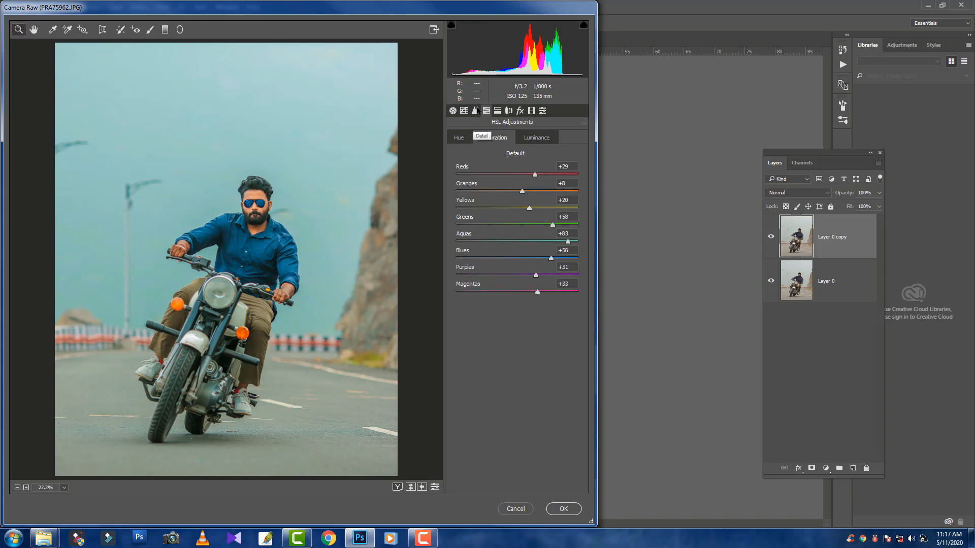
Set Whites to +14 in the basic adjustments and apply the Camera Raw filter to the layer copy
{"action": "left_click", "coordinate": [452, 110]}
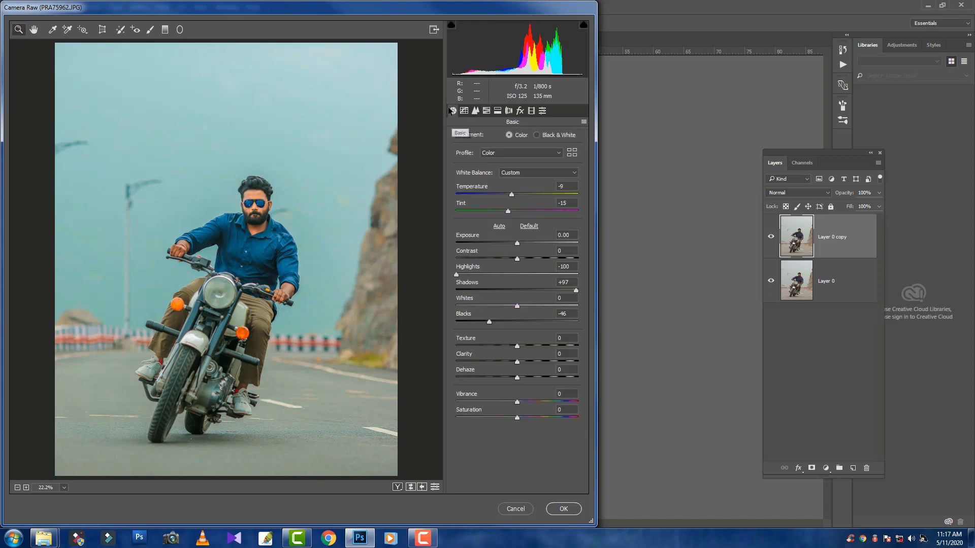
{"action": "left_click", "coordinate": [525, 306]}
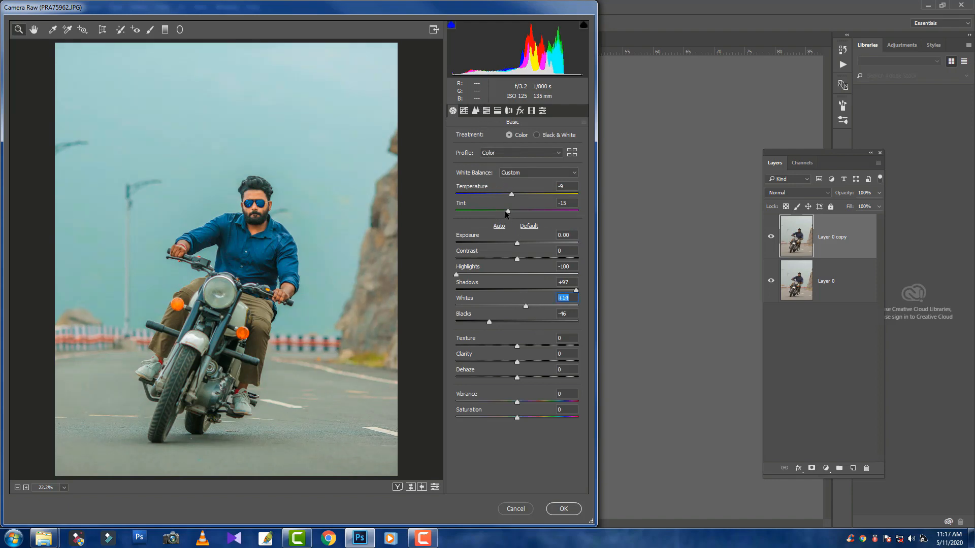
{"action": "left_click_drag", "start_coordinate": [505, 211], "coordinate": [506, 213]}
{"action": "left_click", "coordinate": [563, 509]}
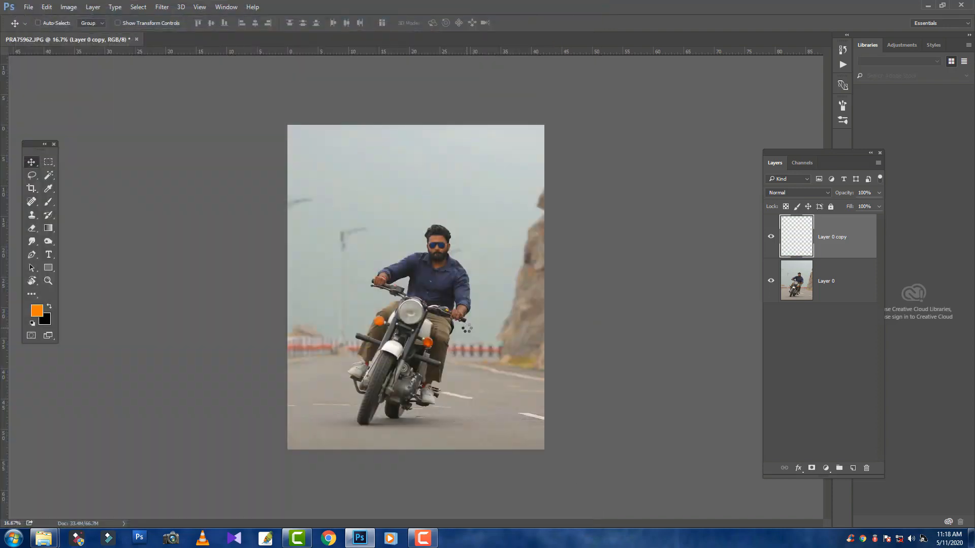
Compare the graded layer copy with the original photo by toggling the copy's visibility
{"action": "key", "text": "ctrl+plus"}
{"action": "key", "text": "ctrl+plus"}
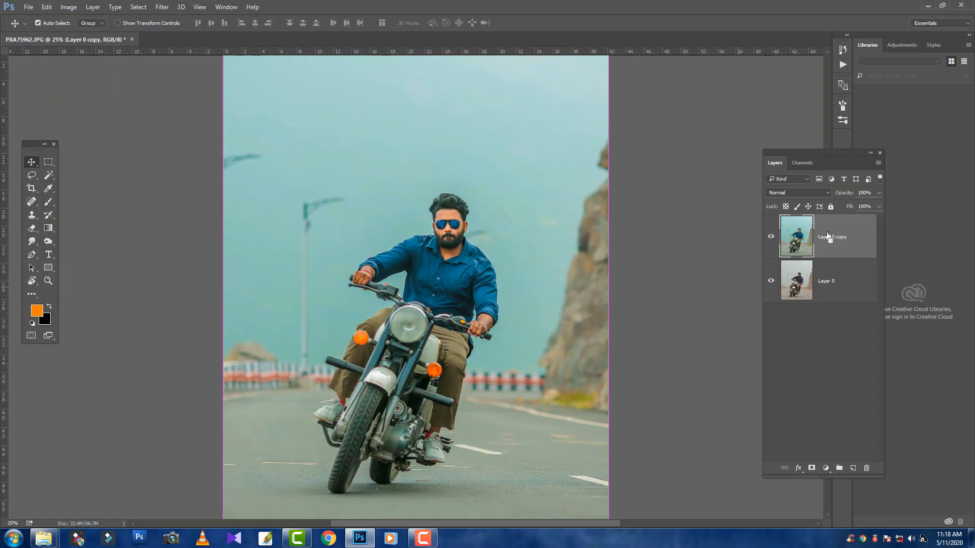
{"action": "left_click", "coordinate": [771, 237]}
{"action": "left_click", "coordinate": [770, 238]}
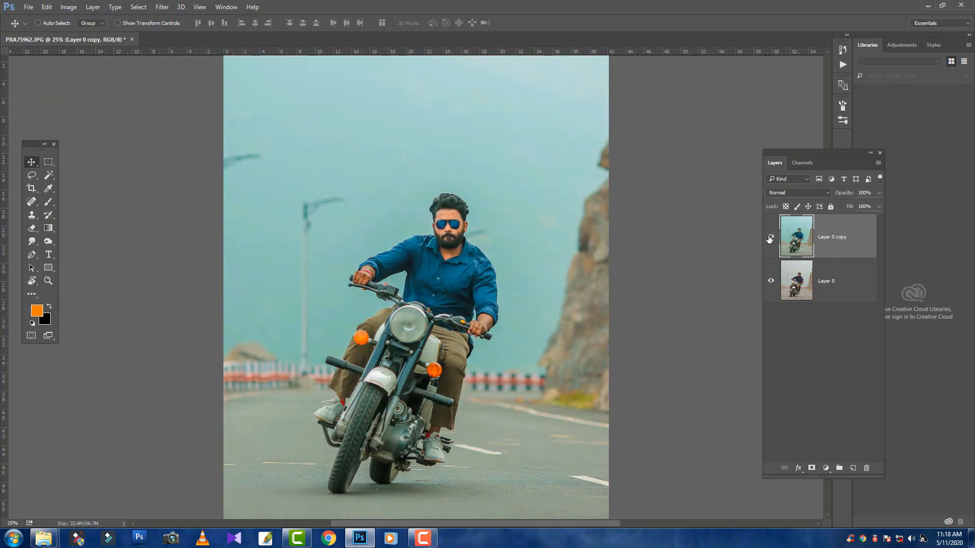
{"action": "left_click", "coordinate": [770, 237]}
{"action": "left_click", "coordinate": [770, 238]}
Add a Color Lookup adjustment layer above the layer copy using the filmstock_50.3dl 3D LUT
{"action": "left_click", "coordinate": [826, 468]}
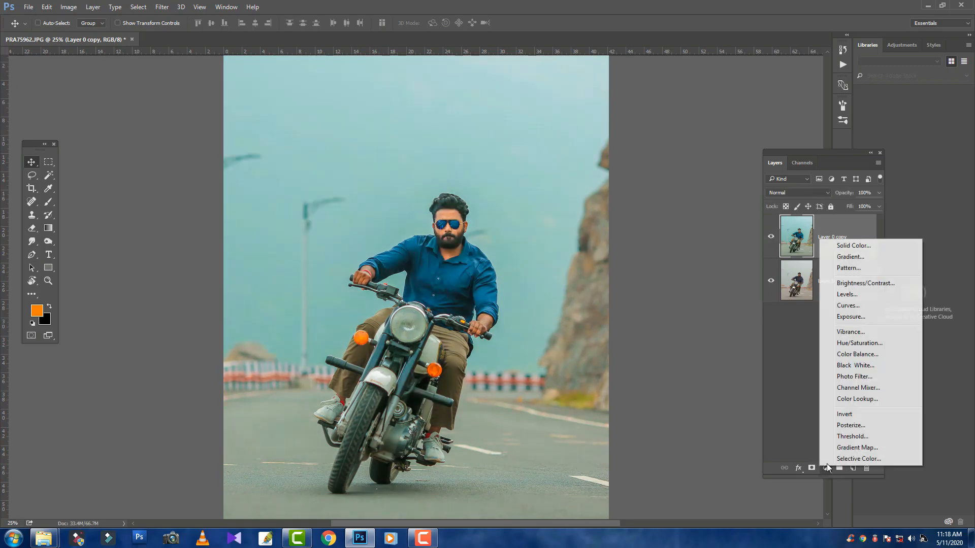
{"action": "left_click", "coordinate": [858, 399]}
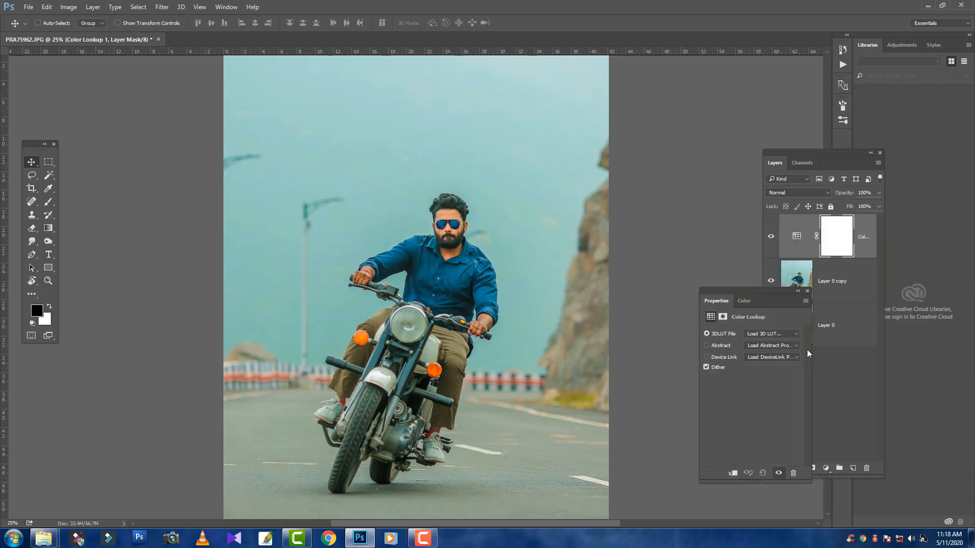
{"action": "left_click", "coordinate": [782, 334]}
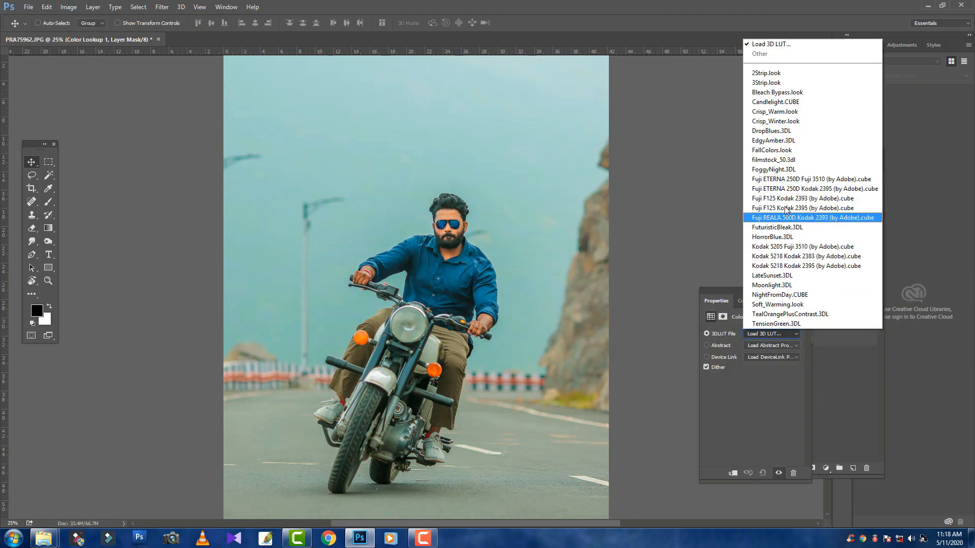
{"action": "left_click", "coordinate": [787, 144]}
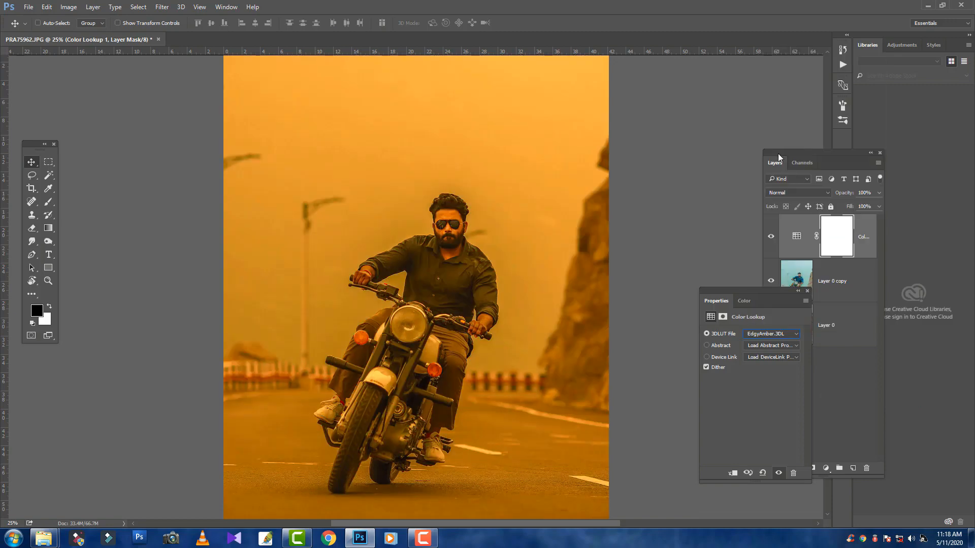
{"action": "key", "text": "Down"}
{"action": "key", "text": "Down"}
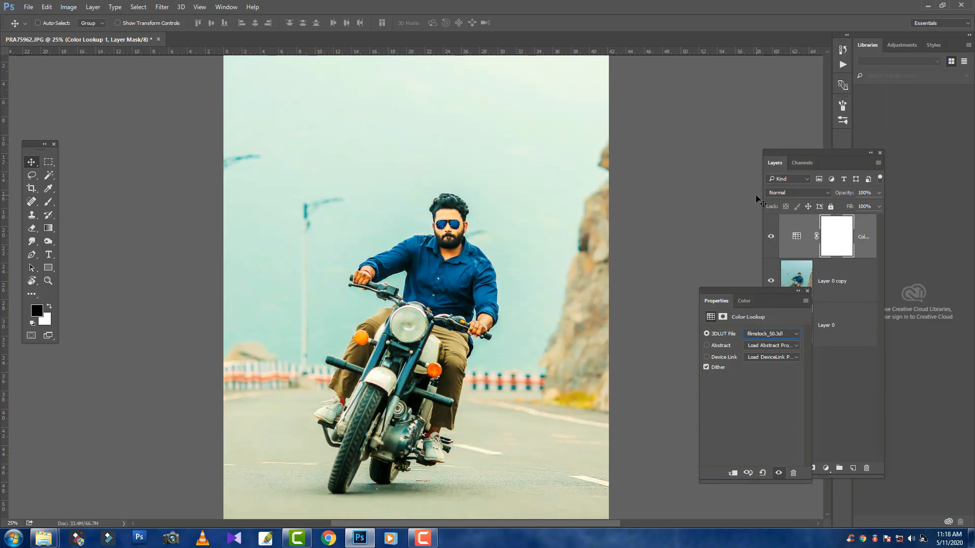
{"action": "key", "text": "Down"}
{"action": "key", "text": "Up"}
Compare the whole photo with and without the Color Lookup layer
{"action": "key", "text": "ctrl+minus"}
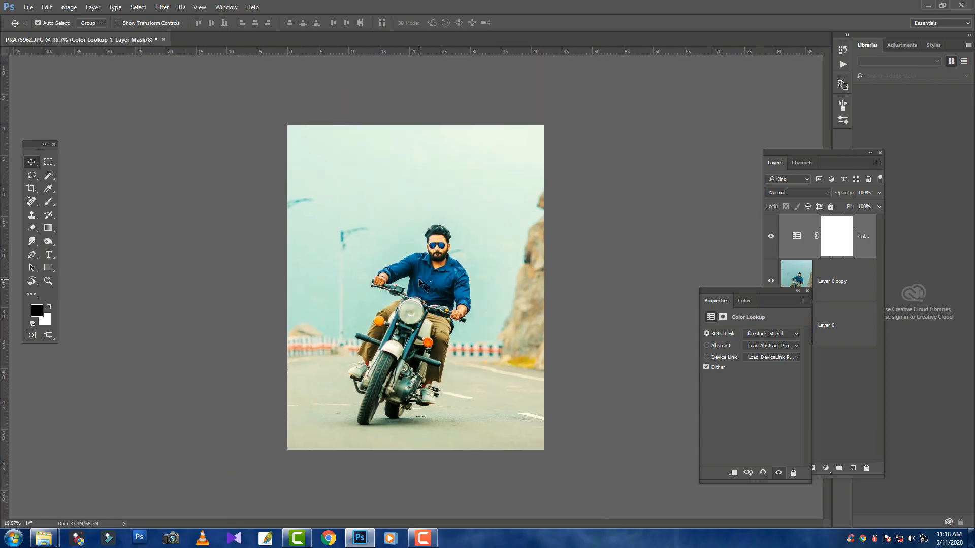
{"action": "left_click", "coordinate": [772, 237]}
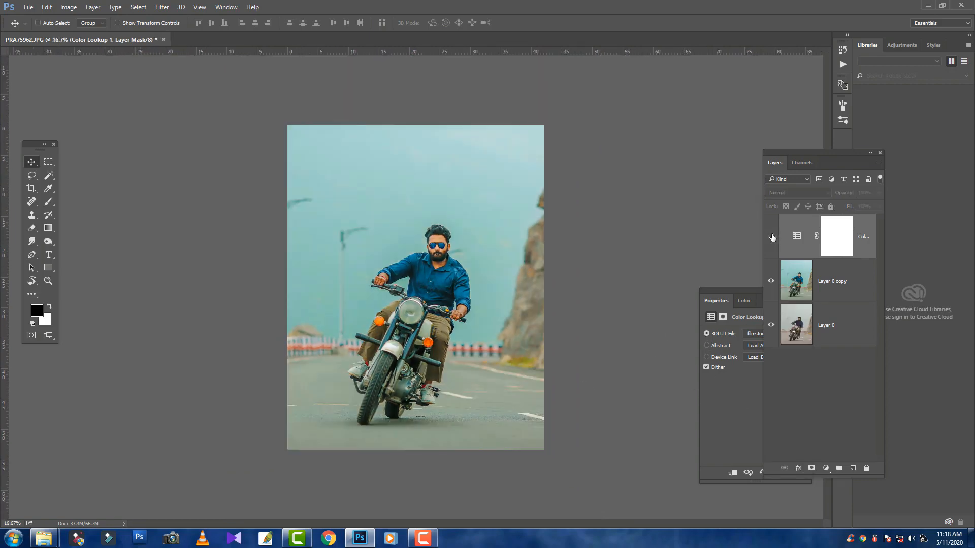
{"action": "left_click", "coordinate": [771, 236]}
{"action": "left_click", "coordinate": [771, 236]}
{"action": "left_click", "coordinate": [771, 236]}
{"action": "left_click", "coordinate": [771, 237]}
{"action": "left_click", "coordinate": [771, 236]}
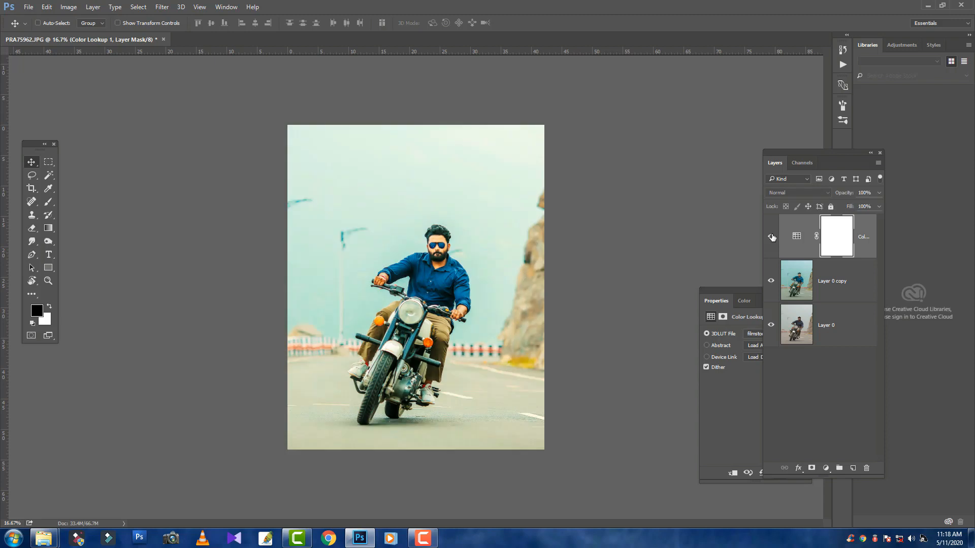
Reduce the Color Lookup layer's fill to 41% and check its effect by toggling the layer's visibility
{"action": "left_click", "coordinate": [879, 207]}
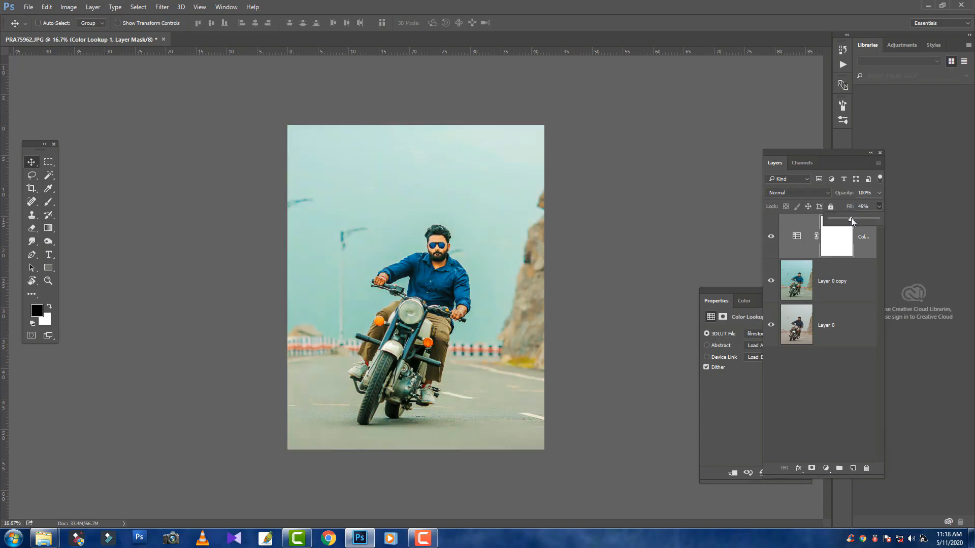
{"action": "left_click_drag", "start_coordinate": [855, 220], "coordinate": [848, 219]}
{"action": "left_click", "coordinate": [766, 239]}
{"action": "left_click", "coordinate": [766, 240]}
{"action": "left_click", "coordinate": [766, 240]}
{"action": "left_click", "coordinate": [765, 240]}
{"action": "left_click", "coordinate": [766, 239]}
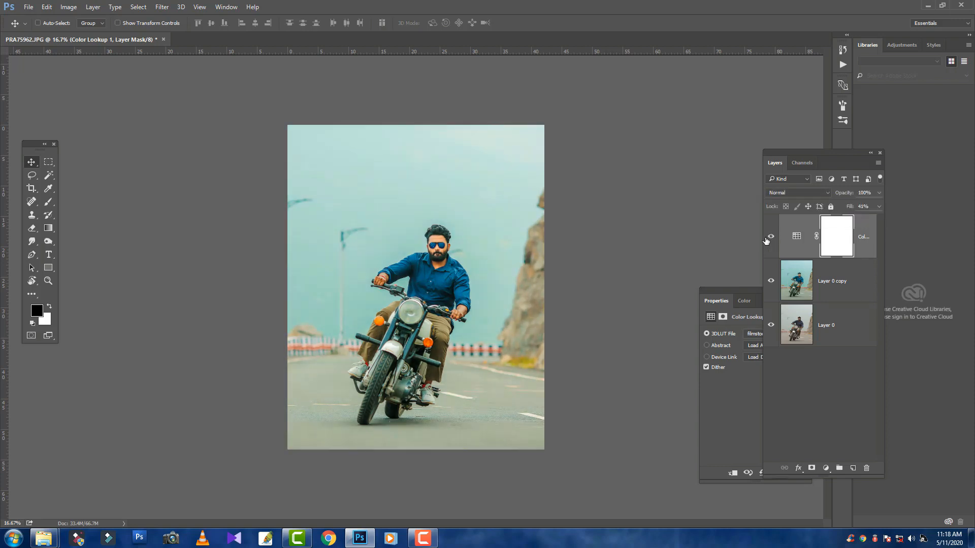
{"action": "left_click", "coordinate": [766, 240]}
{"action": "left_click", "coordinate": [766, 239]}
Add a Brightness/Contrast adjustment layer on top with Brightness -99 and Contrast -50
{"action": "left_click", "coordinate": [826, 468]}
{"action": "left_click", "coordinate": [843, 284]}
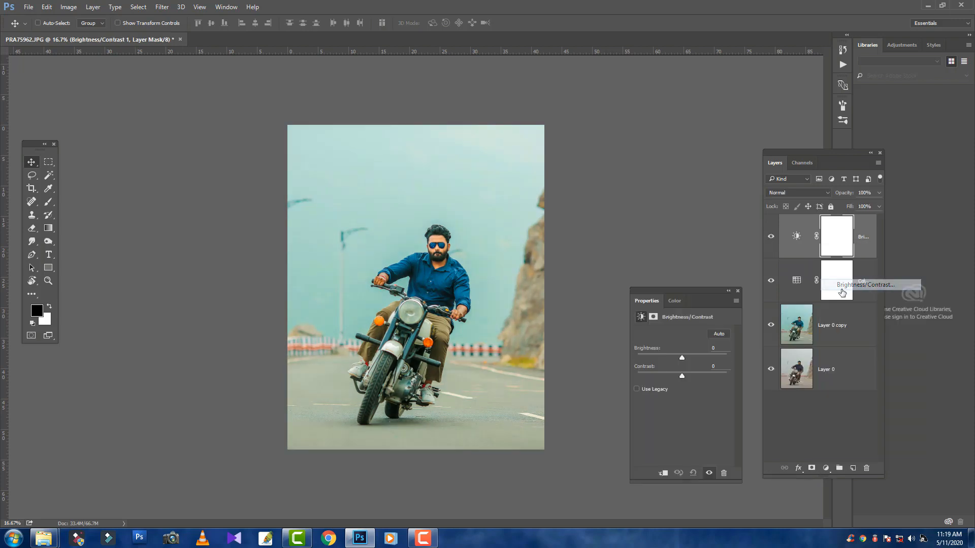
{"action": "left_click_drag", "start_coordinate": [682, 357], "coordinate": [547, 361]}
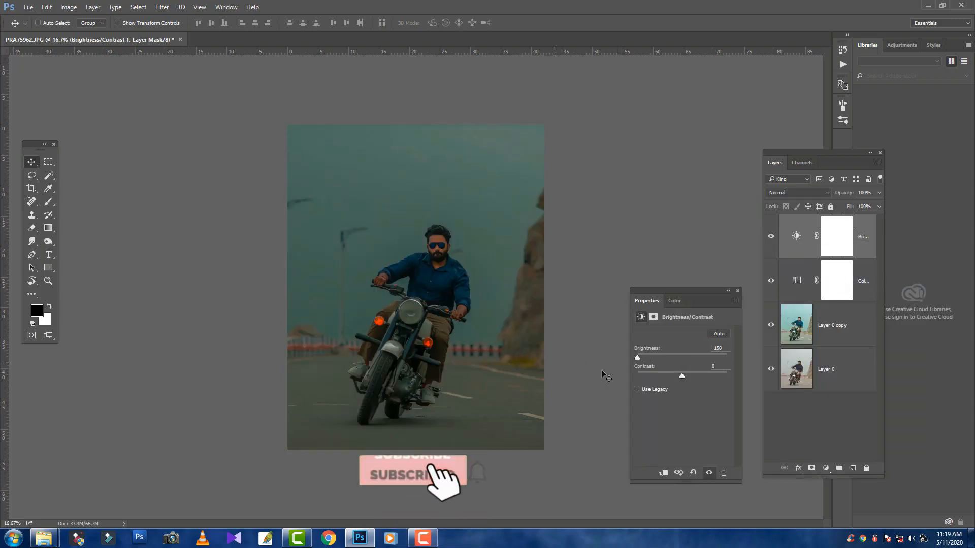
{"action": "left_click_drag", "start_coordinate": [682, 376], "coordinate": [655, 360]}
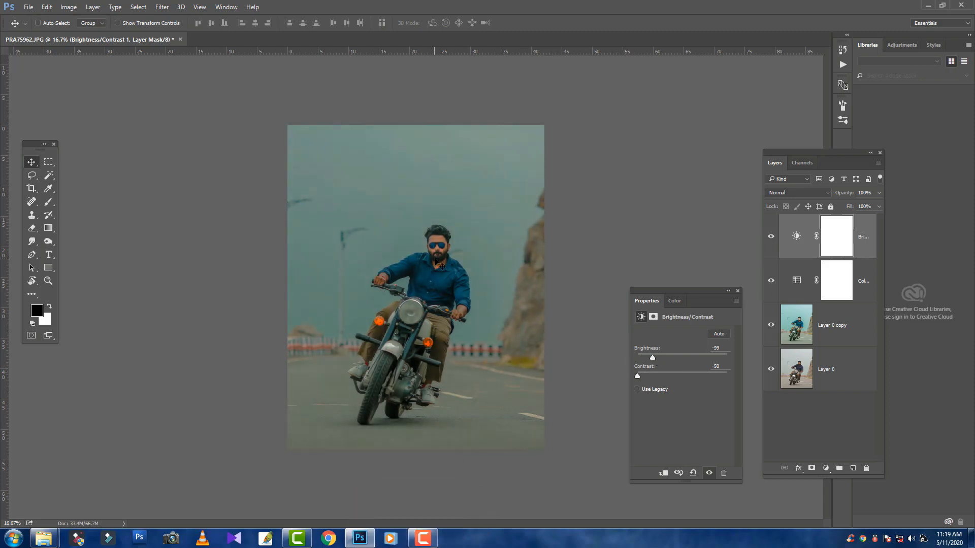
Draw a diagonal reflected black gradient across the Brightness/Contrast layer's mask and scale the mask to about 158%
{"action": "left_click", "coordinate": [53, 229]}
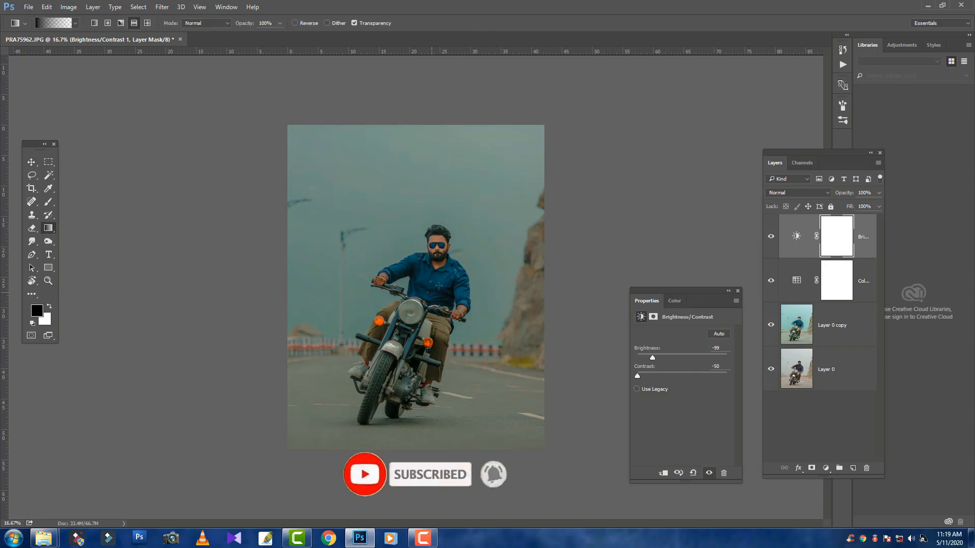
{"action": "left_click_drag", "start_coordinate": [413, 282], "coordinate": [334, 344]}
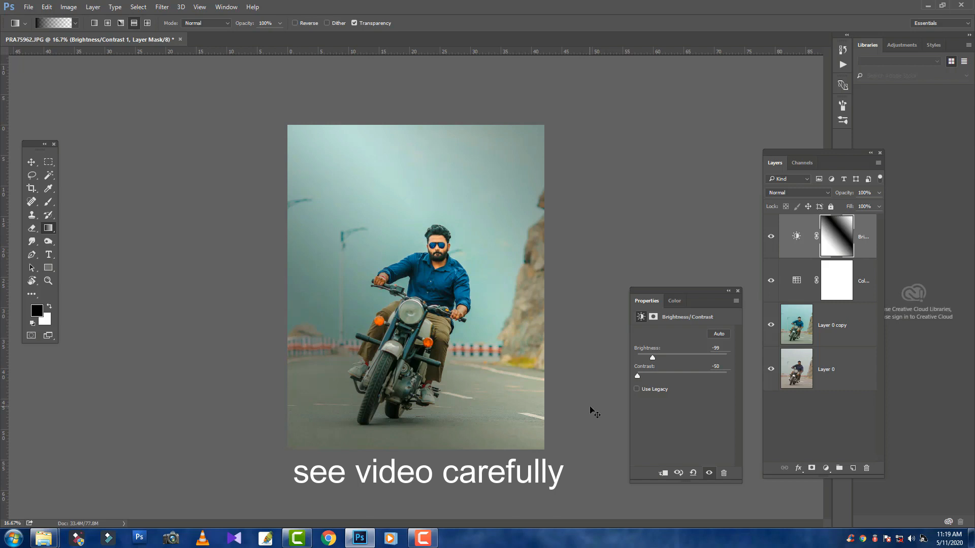
{"action": "key", "text": "ctrl+t"}
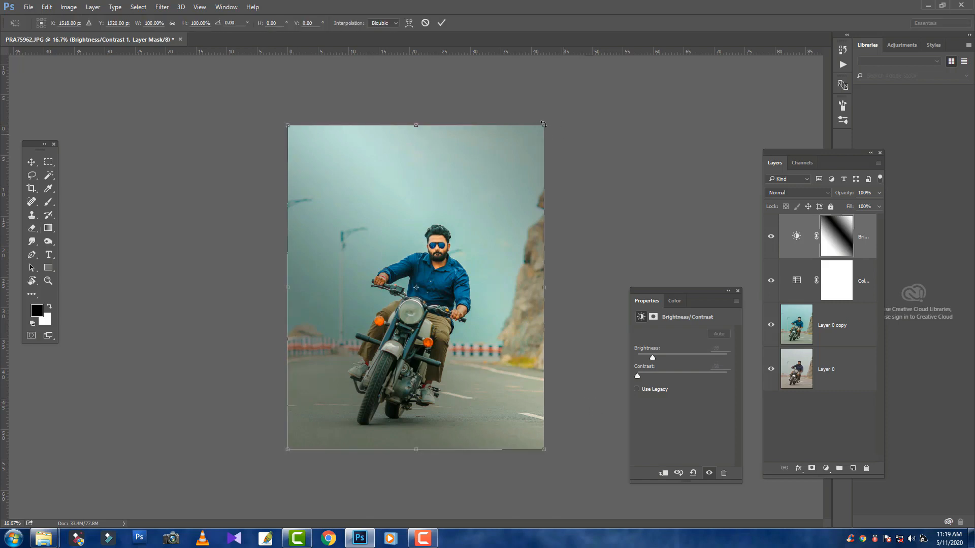
{"action": "left_click_drag", "start_coordinate": [545, 123], "coordinate": [656, 57]}
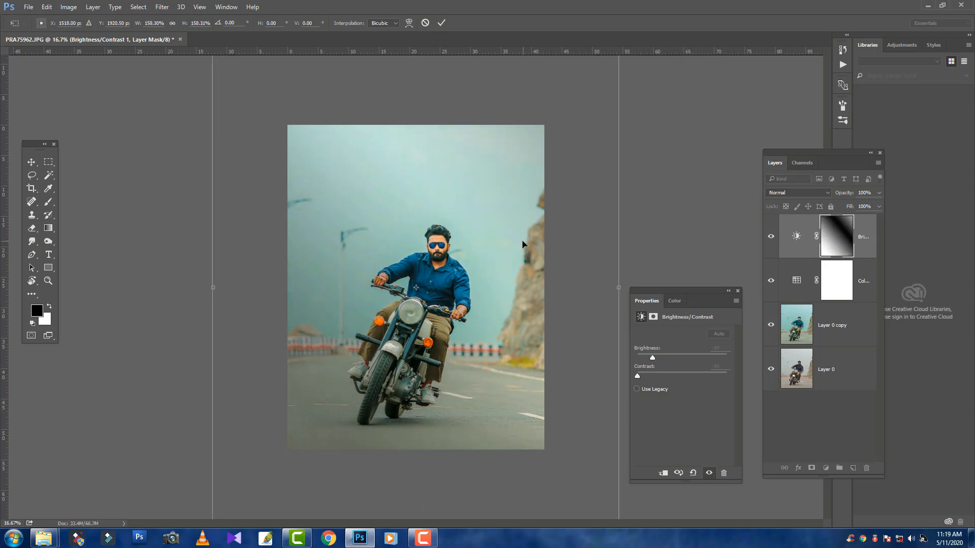
{"action": "left_click_drag", "start_coordinate": [519, 247], "coordinate": [516, 281]}
{"action": "key", "text": "Return"}
{"action": "key", "text": "g"}
Compare the whole photo with and without the Brightness/Contrast layer, and inspect the rider up close
{"action": "key", "text": "ctrl+minus"}
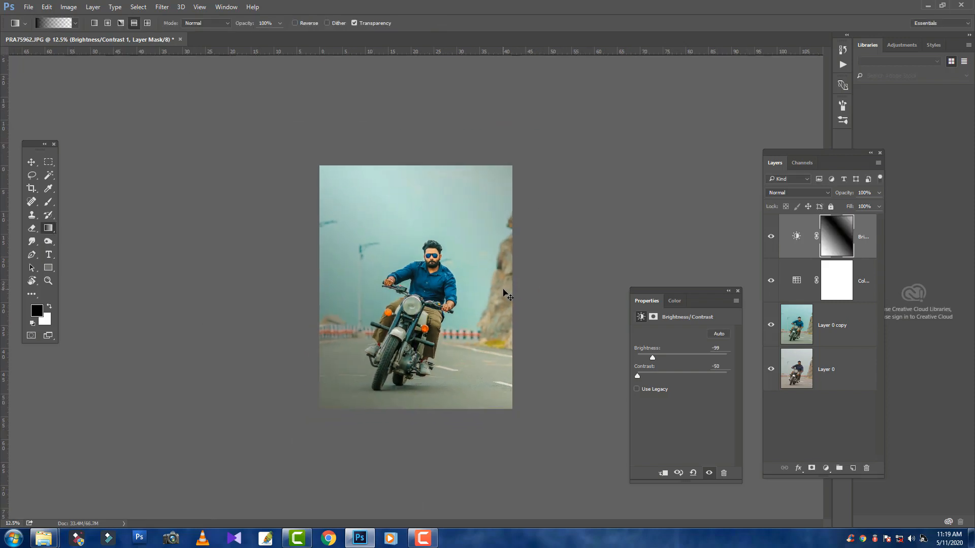
{"action": "left_click", "coordinate": [771, 236]}
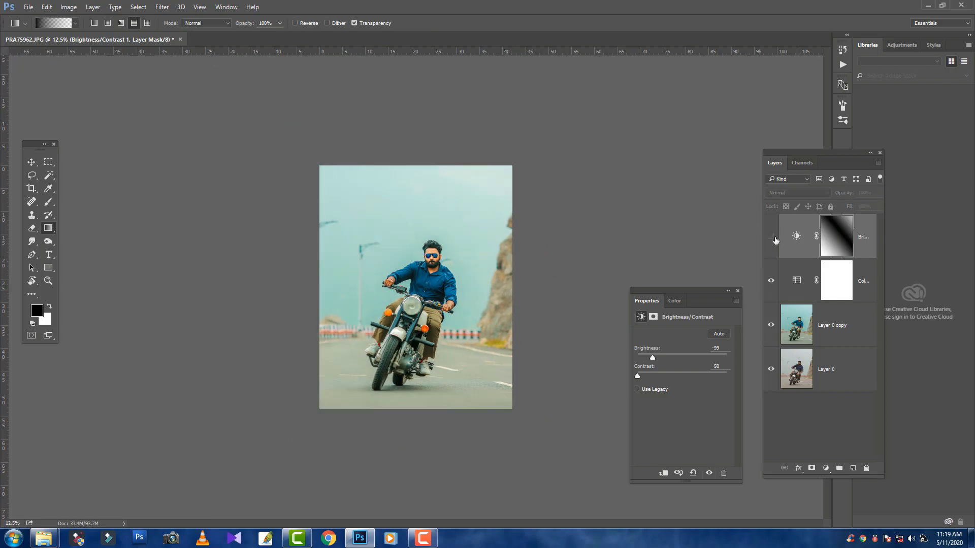
{"action": "left_click", "coordinate": [770, 237]}
{"action": "left_click", "coordinate": [771, 236]}
{"action": "left_click", "coordinate": [771, 236]}
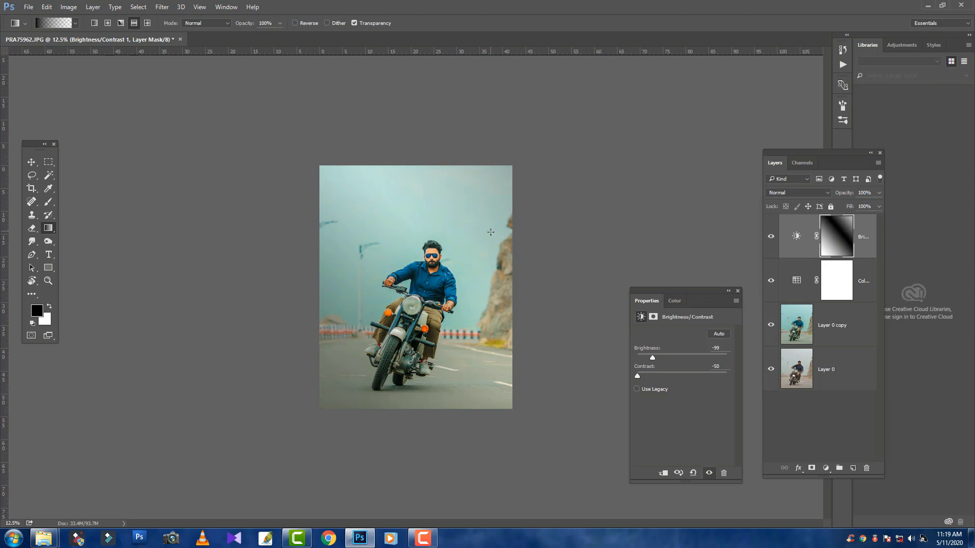
{"action": "key", "text": "ctrl+plus"}
{"action": "key", "text": "ctrl+plus"}
{"action": "key", "text": "ctrl+plus"}
{"action": "key", "text": "ctrl+minus"}
{"action": "key", "text": "ctrl+minus"}
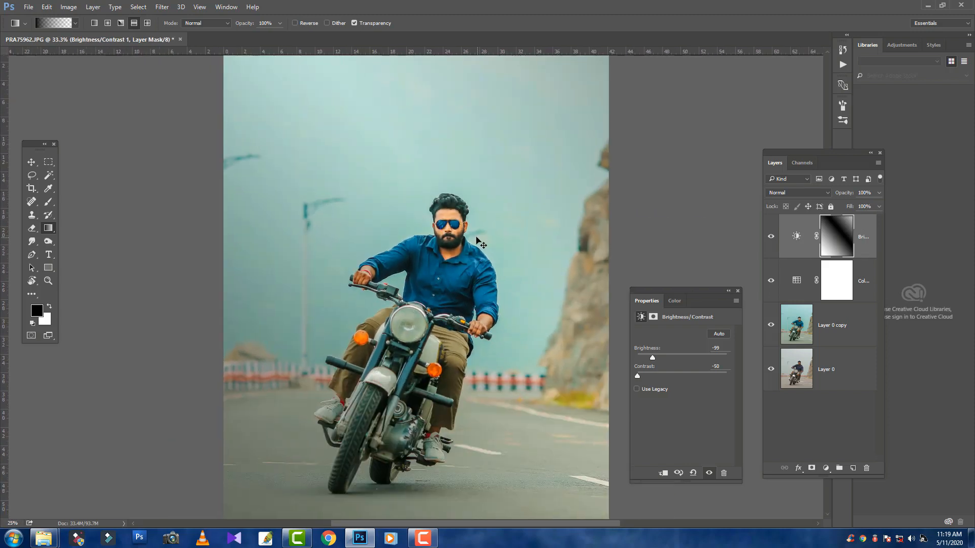
Stamp all visible layers into a new layer at the top of the stack and duplicate it
{"action": "left_click", "coordinate": [31, 162]}
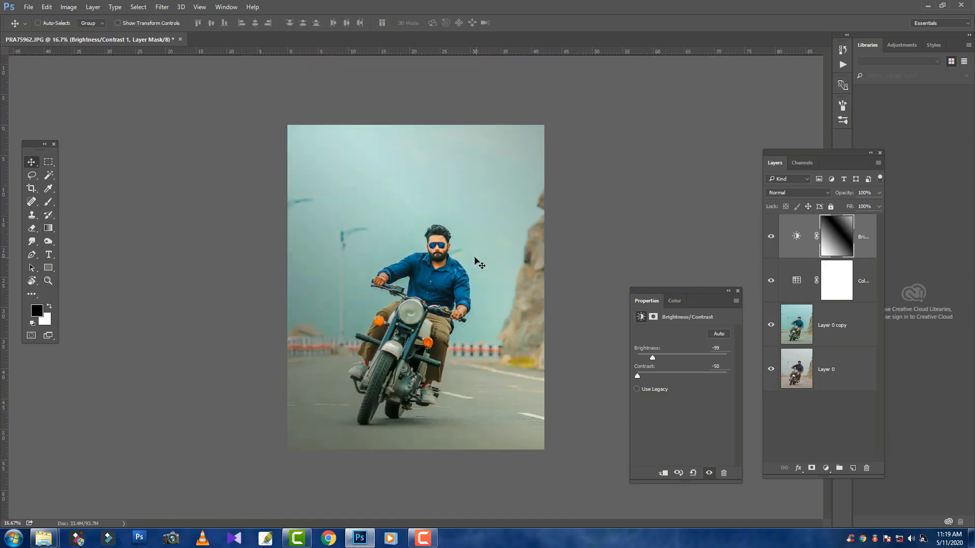
{"action": "left_click", "coordinate": [737, 291]}
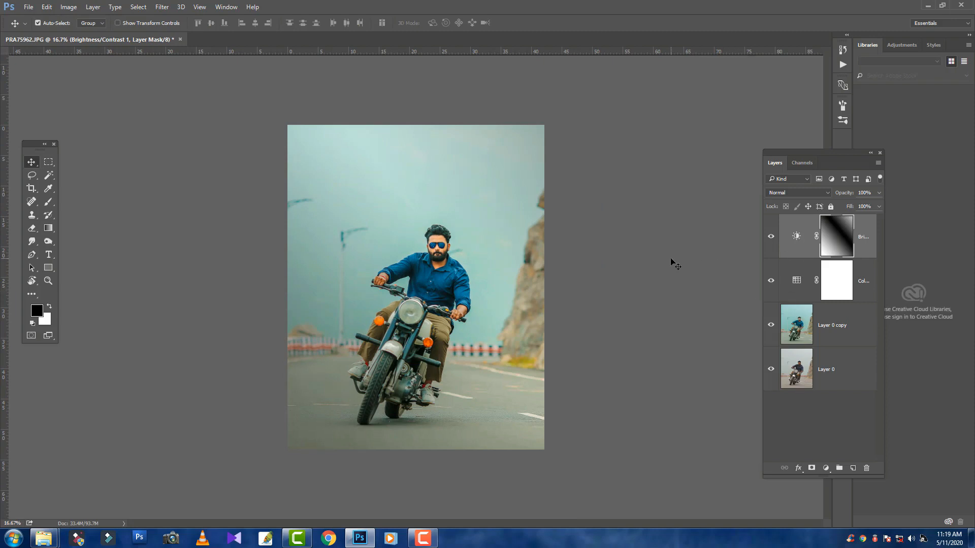
{"action": "key", "text": "ctrl+alt+shift+e"}
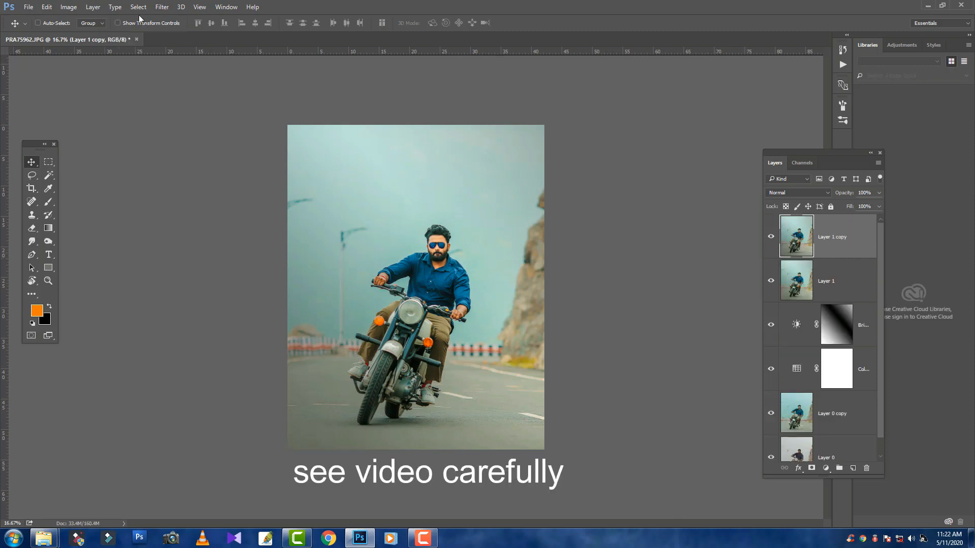
Open the Camera Raw Filter on Layer 1 copy and add a graduated filter from above the sky down to the rider's chest
{"action": "left_click", "coordinate": [162, 7]}
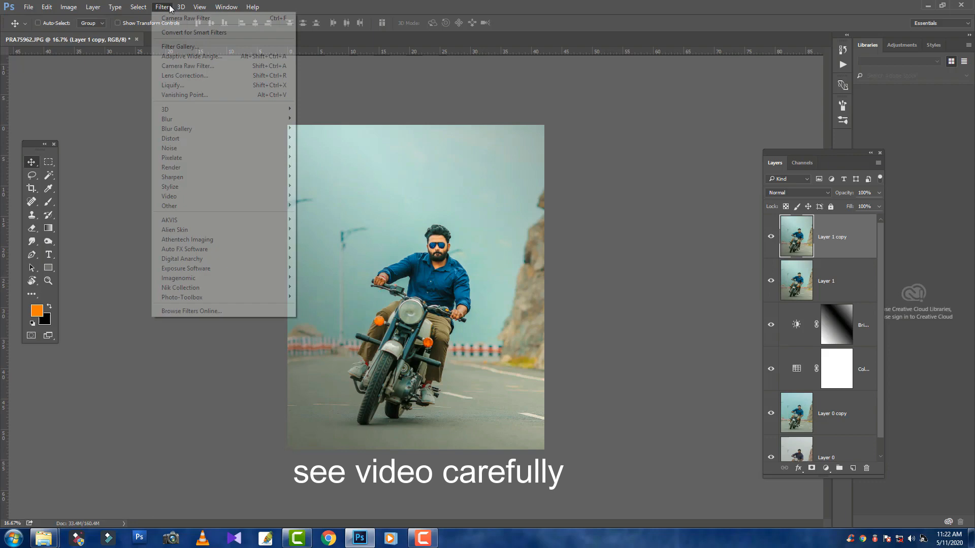
{"action": "left_click", "coordinate": [183, 66]}
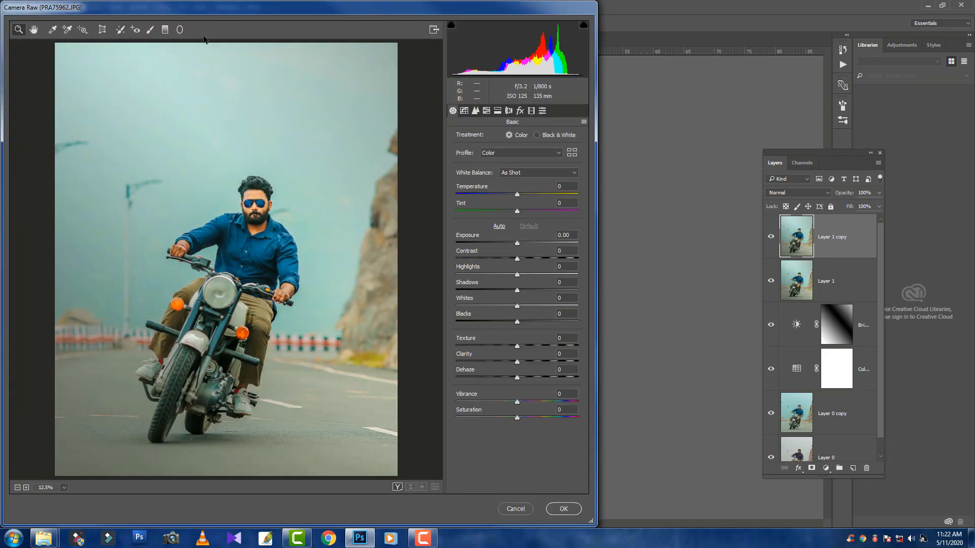
{"action": "left_click", "coordinate": [165, 29]}
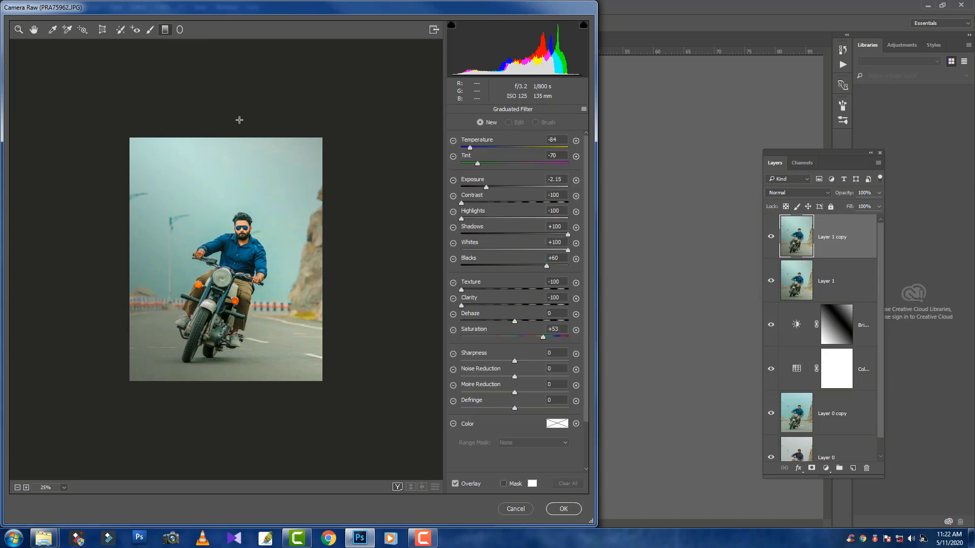
{"action": "scroll", "coordinate": [239, 115], "scroll_direction": "down", "scroll_amount": 1}
{"action": "left_click_drag", "start_coordinate": [238, 98], "coordinate": [221, 250]}
{"action": "key", "text": "ctrl+plus"}
{"action": "key", "text": "ctrl+plus"}
{"action": "key", "text": "ctrl+minus"}
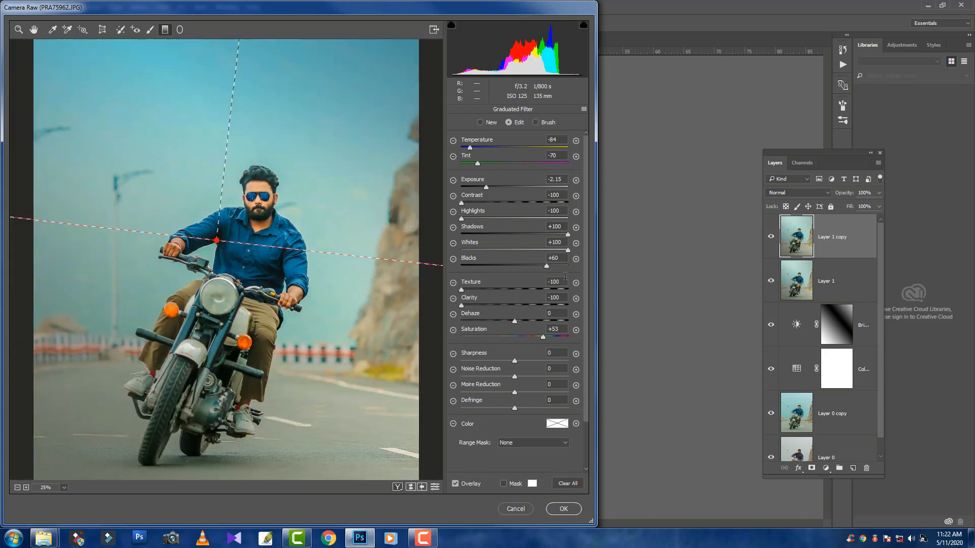
Set the sky graduated filter's Blacks to +79
{"action": "key", "text": "ctrl+minus"}
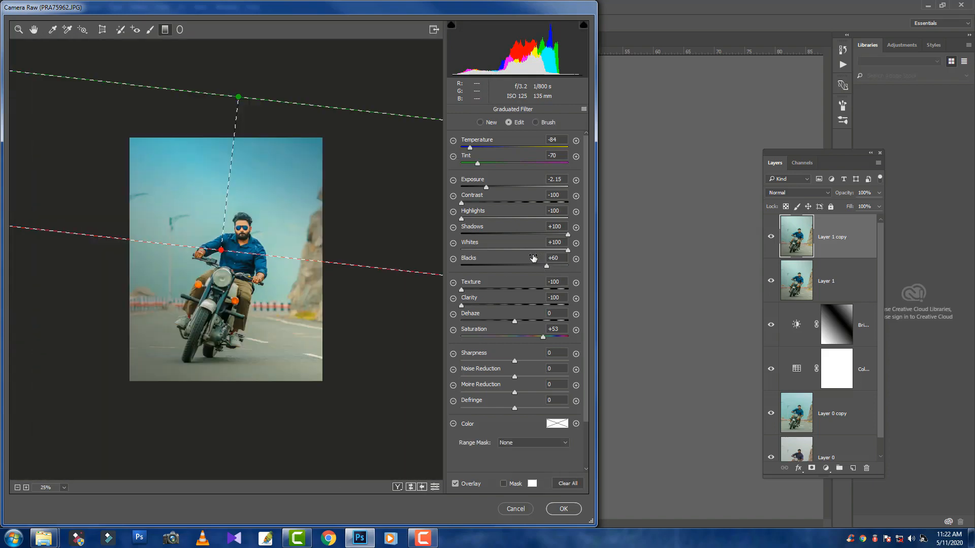
{"action": "key", "text": "ctrl+plus"}
{"action": "left_click", "coordinate": [556, 267]}
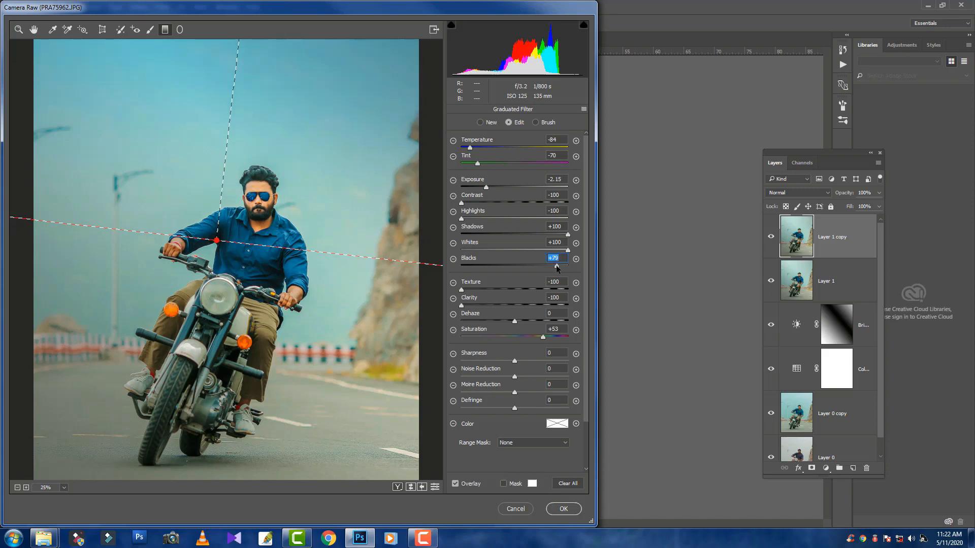
Add a second graduated filter from below the road up to the rider's waist, with Temperature +100 and Tint +100
{"action": "key", "text": "ctrl+minus"}
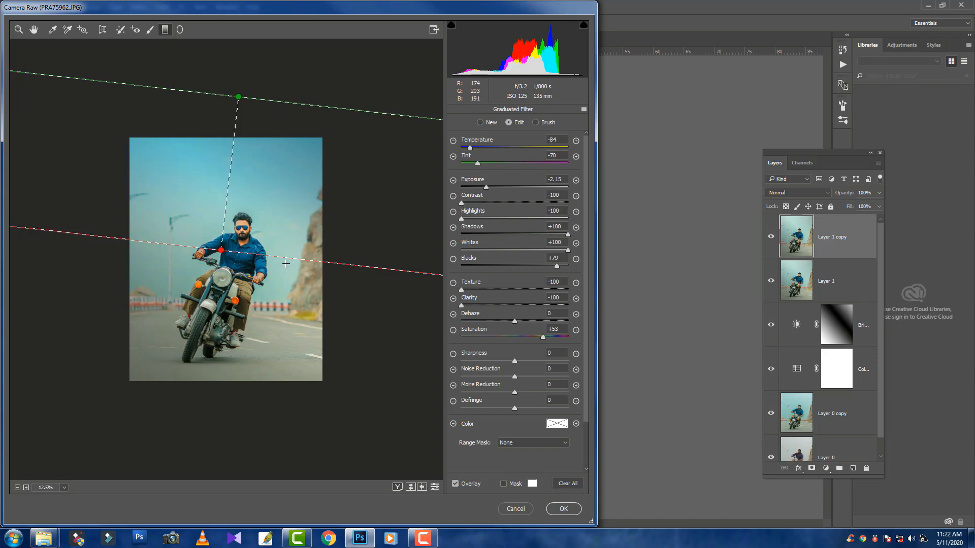
{"action": "left_click_drag", "start_coordinate": [241, 396], "coordinate": [248, 269]}
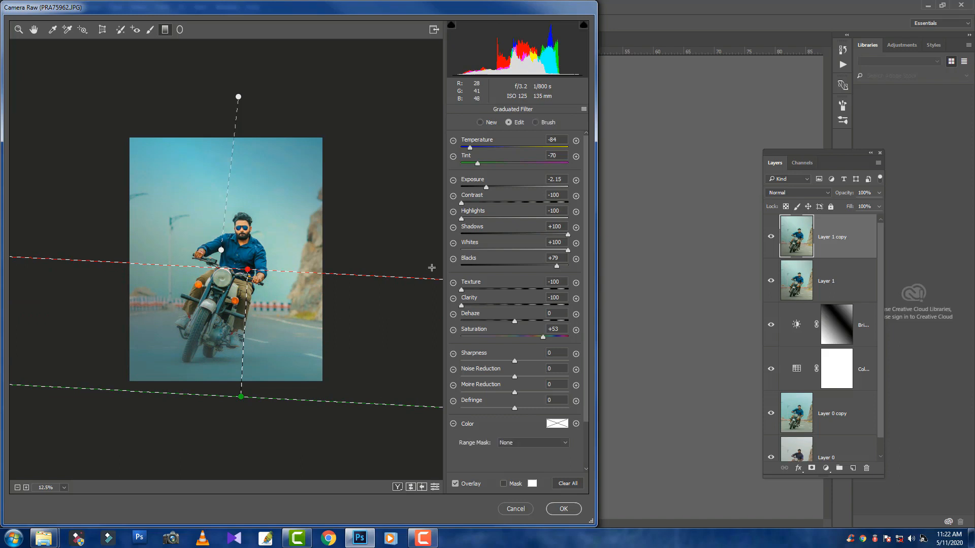
{"action": "left_click_drag", "start_coordinate": [520, 148], "coordinate": [613, 165]}
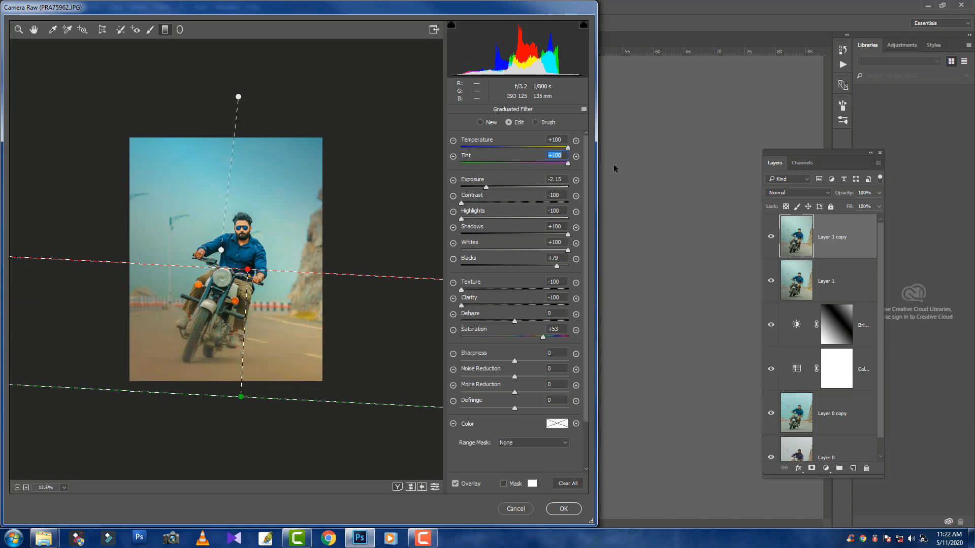
Reset the road graduated filter's Shadows, Blacks, Whites and Highlights to 0
{"action": "double_click", "coordinate": [567, 234]}
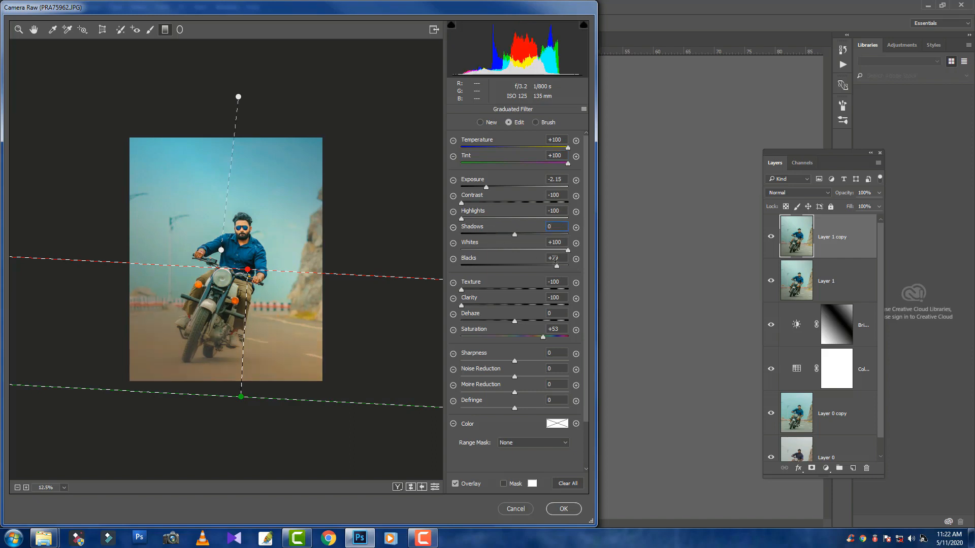
{"action": "left_click_drag", "start_coordinate": [562, 258], "coordinate": [527, 262]}
{"action": "type", "text": "0"}
{"action": "double_click", "coordinate": [567, 249]}
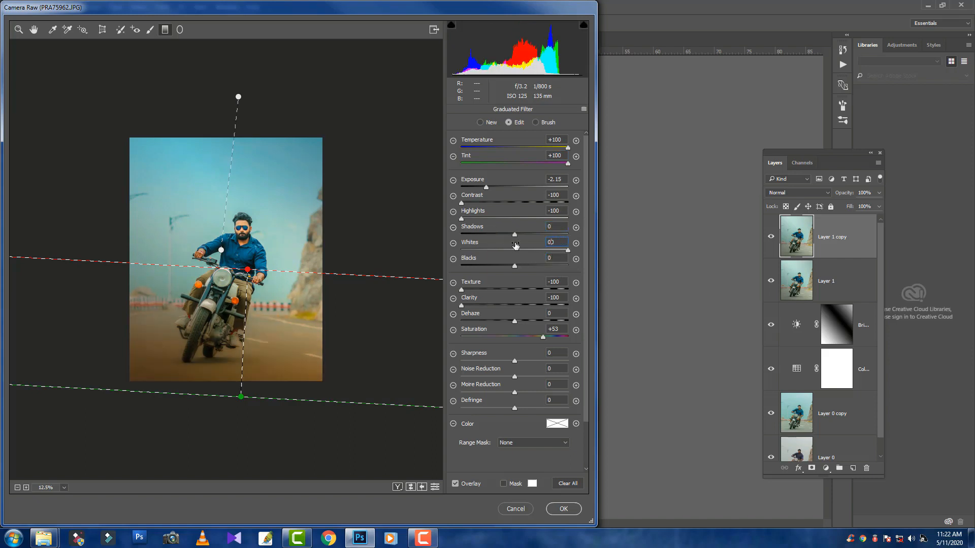
{"action": "left_click_drag", "start_coordinate": [562, 210], "coordinate": [525, 214]}
{"action": "type", "text": "0"}
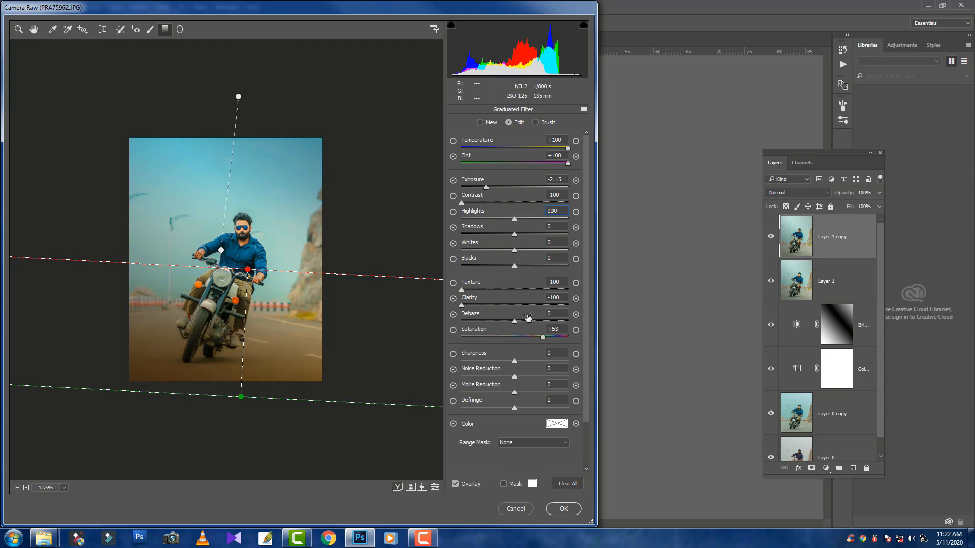
{"action": "type", "text": "0"}
Set the road filter's Texture to +68, Clarity to +28, Shadows to +100 and Blacks to -31, and apply the Camera Raw edits
{"action": "left_click_drag", "start_coordinate": [562, 282], "coordinate": [528, 305]}
{"action": "type", "text": "0"}
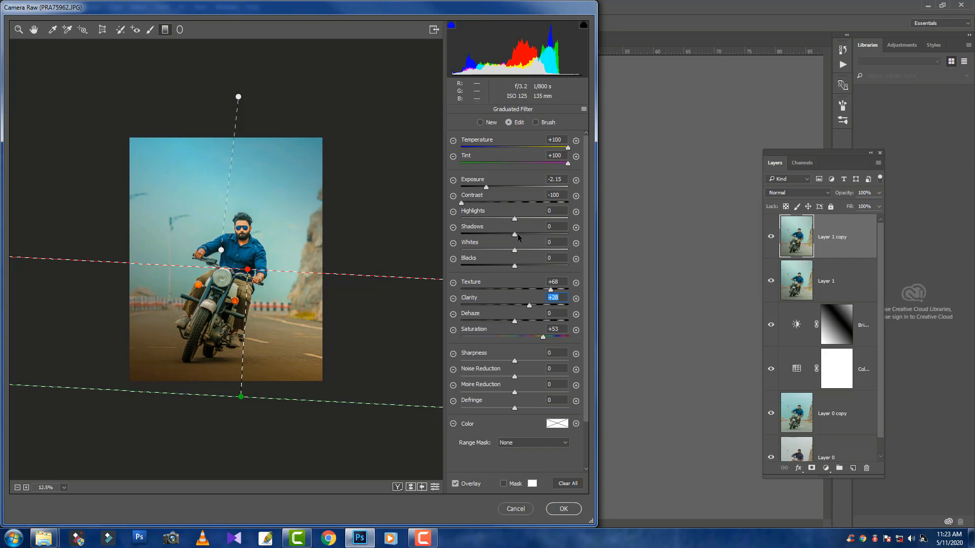
{"action": "left_click_drag", "start_coordinate": [517, 235], "coordinate": [595, 247]}
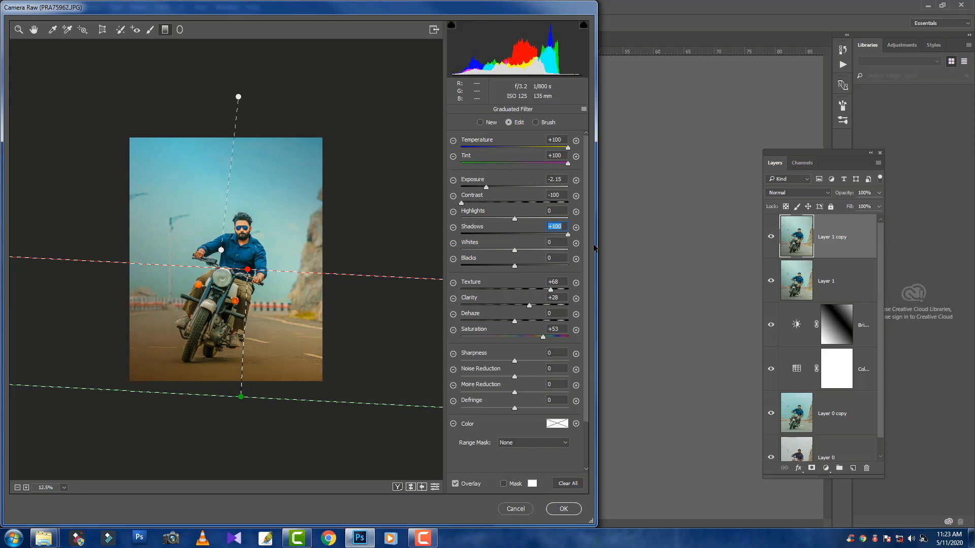
{"action": "left_click_drag", "start_coordinate": [514, 265], "coordinate": [498, 265]}
{"action": "left_click", "coordinate": [564, 509]}
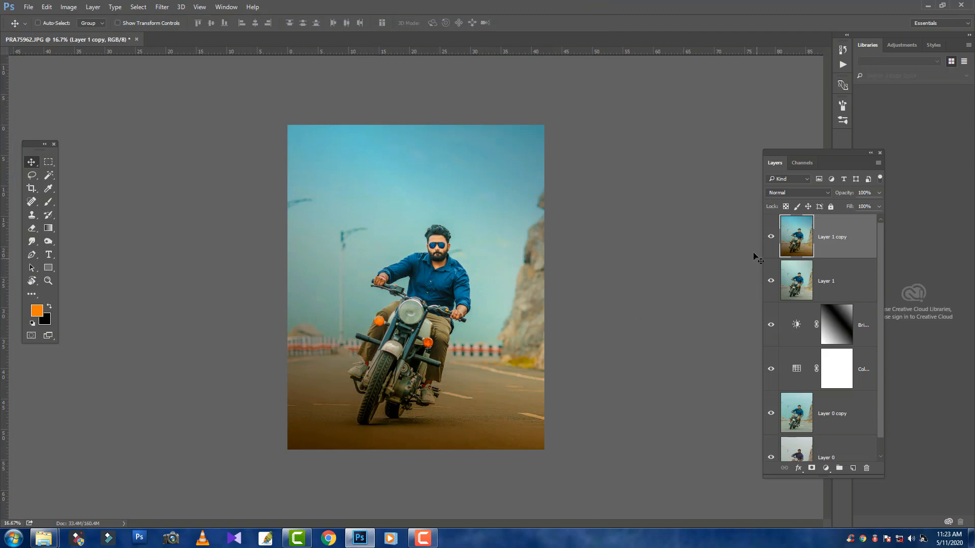
Compare the photo with and without the Camera Raw edited Layer 1 copy
{"action": "left_click", "coordinate": [771, 237]}
{"action": "left_click", "coordinate": [771, 237]}
{"action": "left_click", "coordinate": [771, 236]}
{"action": "left_click", "coordinate": [771, 236]}
{"action": "left_click", "coordinate": [771, 236]}
{"action": "left_click", "coordinate": [770, 237]}
Reduce Layer 1 copy's fill to 76% and check the whole photo
{"action": "left_click", "coordinate": [879, 206]}
{"action": "left_click", "coordinate": [866, 219]}
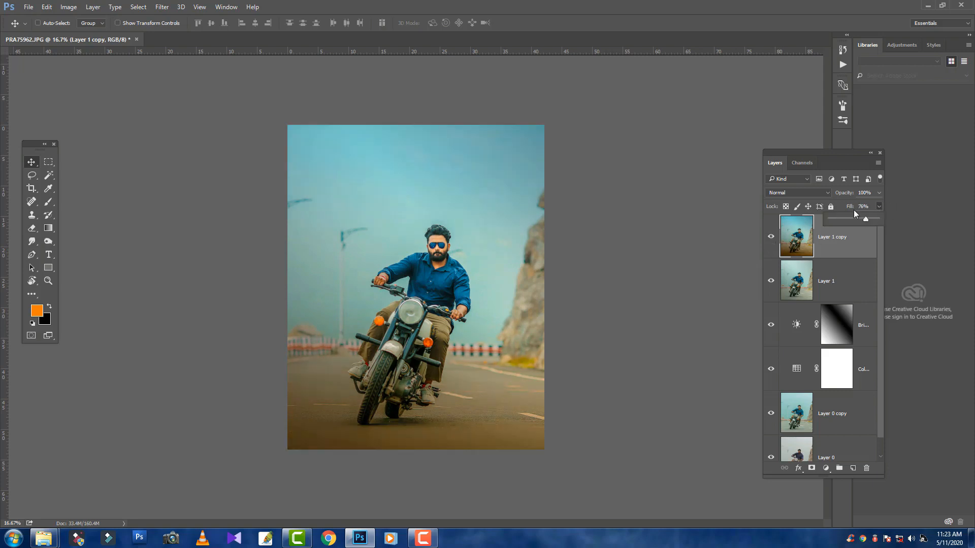
{"action": "key", "text": "ctrl+minus"}
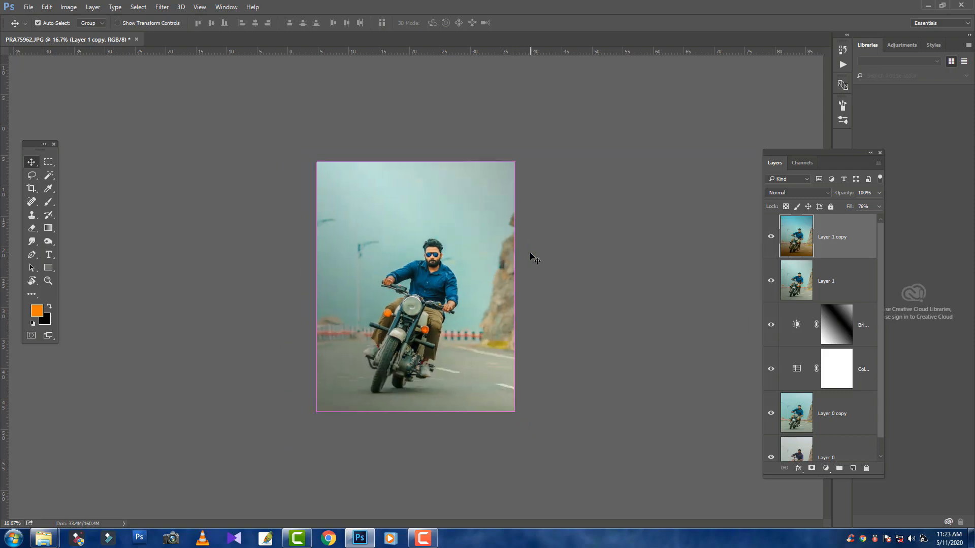
{"action": "key", "text": "ctrl+plus"}
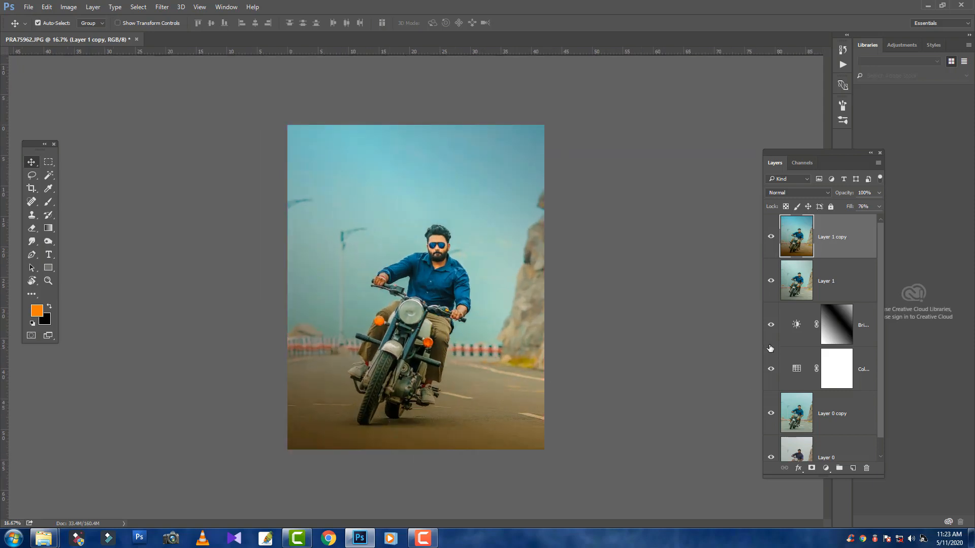
Apply the Sharpen More filter to Layer 1 copy and check the rider's detail
{"action": "left_click", "coordinate": [157, 7]}
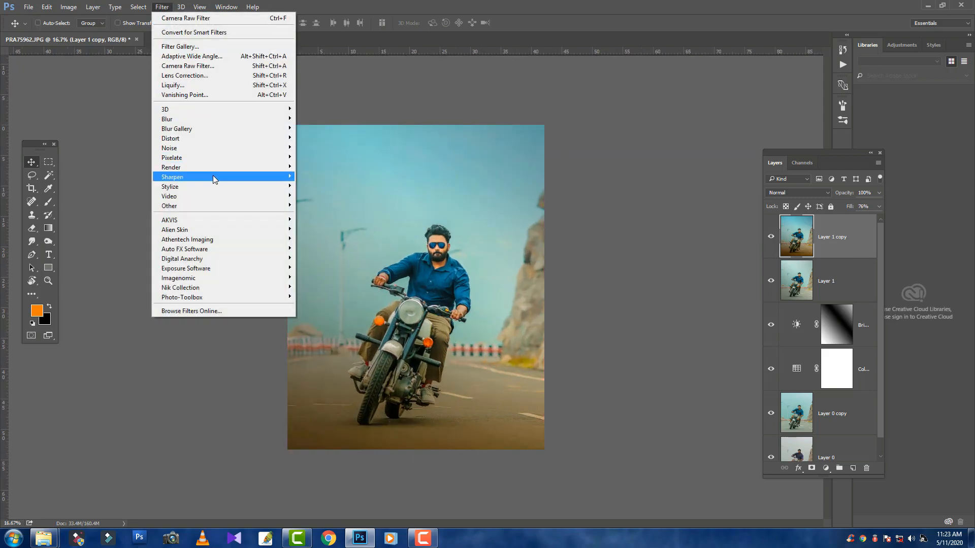
{"action": "mouse_move", "coordinate": [213, 178]}
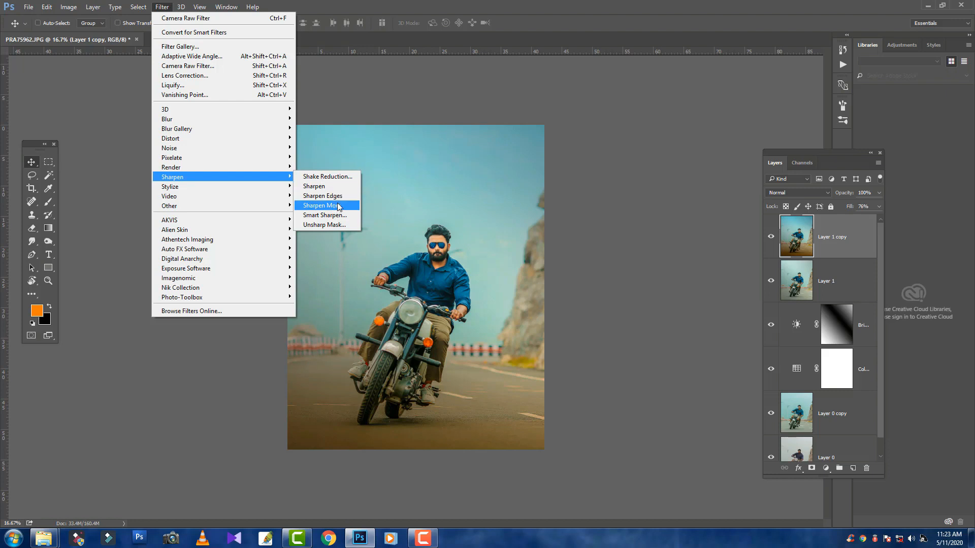
{"action": "left_click", "coordinate": [335, 207]}
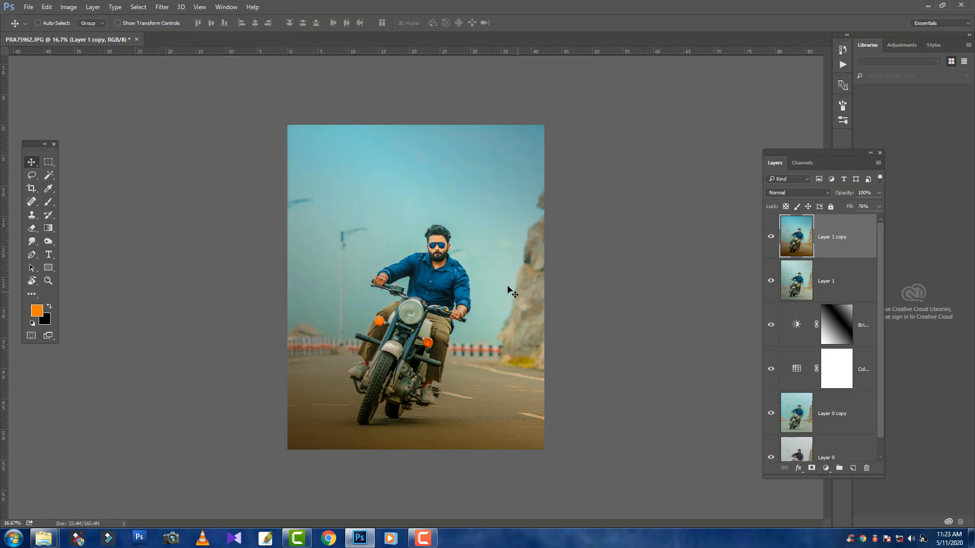
{"action": "key", "text": "ctrl+plus"}
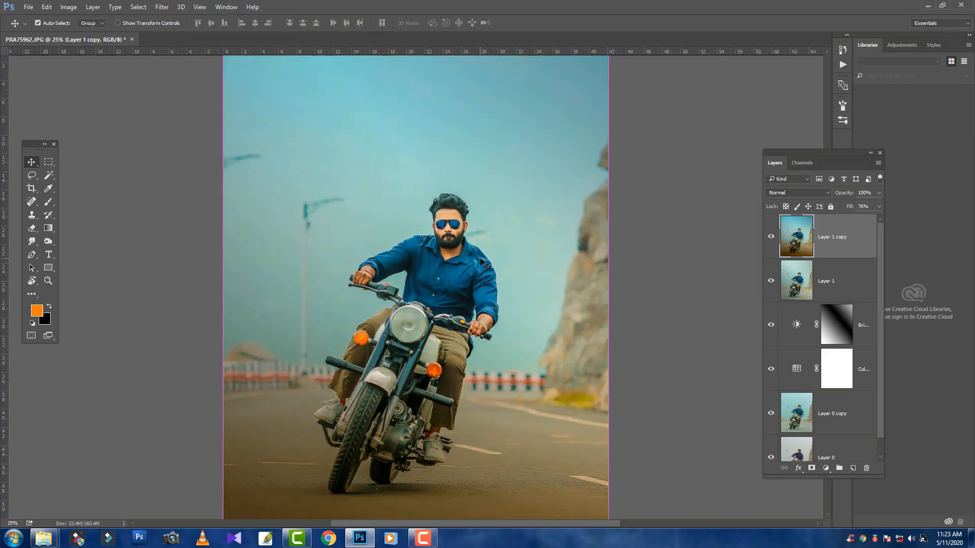
{"action": "key", "text": "ctrl+plus"}
{"action": "key", "text": "ctrl+minus"}
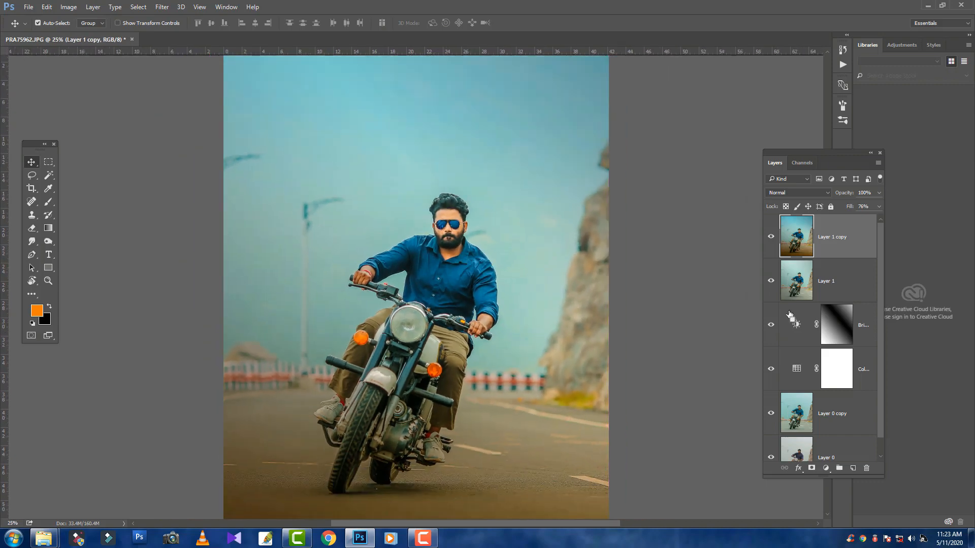
Compare the photo with and without the sharpened Layer 1 copy
{"action": "left_click", "coordinate": [770, 237]}
{"action": "left_click", "coordinate": [770, 237]}
{"action": "left_click", "coordinate": [770, 237]}
{"action": "left_click", "coordinate": [771, 237]}
{"action": "key", "text": "ctrl+minus"}
Try painting an orange (#ff7e00) glow along the photo's left edge on a new layer with a very large soft brush
{"action": "left_click", "coordinate": [852, 468]}
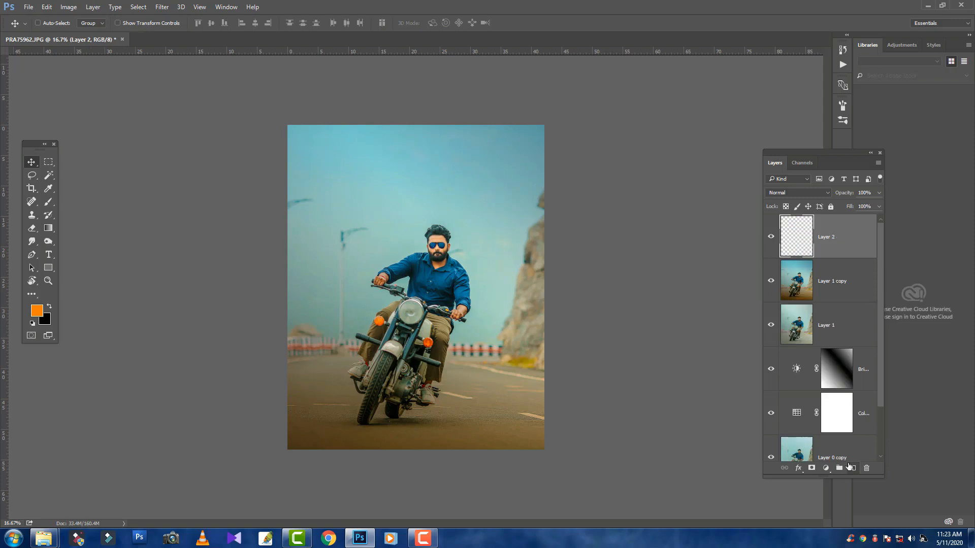
{"action": "left_click", "coordinate": [49, 202]}
{"action": "left_click", "coordinate": [36, 310]}
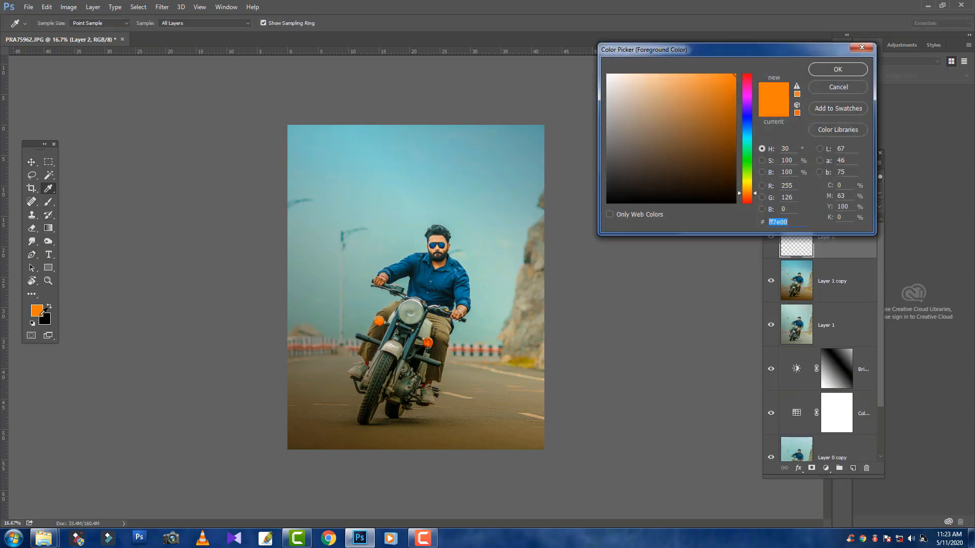
{"action": "left_click", "coordinate": [837, 70]}
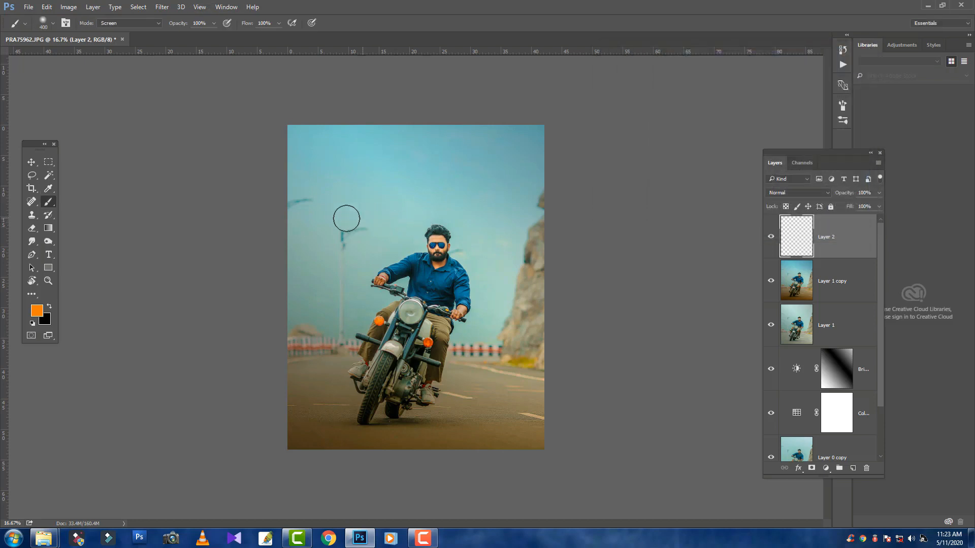
{"action": "key", "text": "bracketright"}
{"action": "key", "text": "bracketright"}
{"action": "key", "text": "bracketright"}
{"action": "key", "text": "bracketright"}
{"action": "key", "text": "bracketright"}
{"action": "key", "text": "bracketright"}
{"action": "key", "text": "bracketright"}
{"action": "key", "text": "bracketright"}
{"action": "key", "text": "bracketright"}
{"action": "key", "text": "bracketright"}
{"action": "key", "text": "bracketright"}
{"action": "key", "text": "bracketright"}
{"action": "key", "text": "bracketright"}
{"action": "key", "text": "bracketright"}
{"action": "key", "text": "bracketright"}
{"action": "key", "text": "bracketright"}
{"action": "key", "text": "bracketright"}
{"action": "key", "text": "bracketright"}
{"action": "key", "text": "bracketright"}
{"action": "key", "text": "bracketright"}
{"action": "key", "text": "bracketright"}
{"action": "key", "text": "bracketright"}
{"action": "key", "text": "bracketright"}
{"action": "key", "text": "bracketright"}
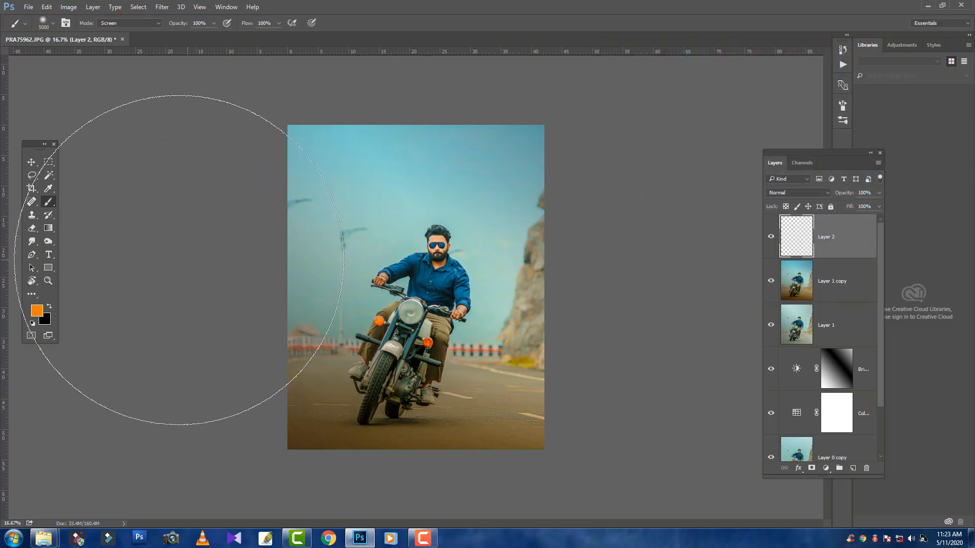
{"action": "left_click", "coordinate": [175, 259]}
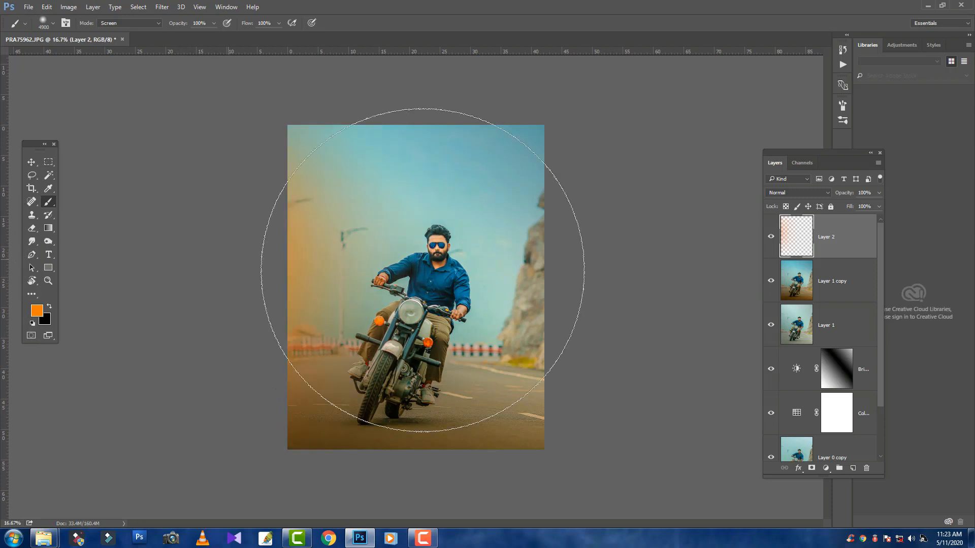
Try blending the orange glow layer in Screen mode and shrinking it toward the photo's upper-left corner
{"action": "left_click", "coordinate": [788, 194]}
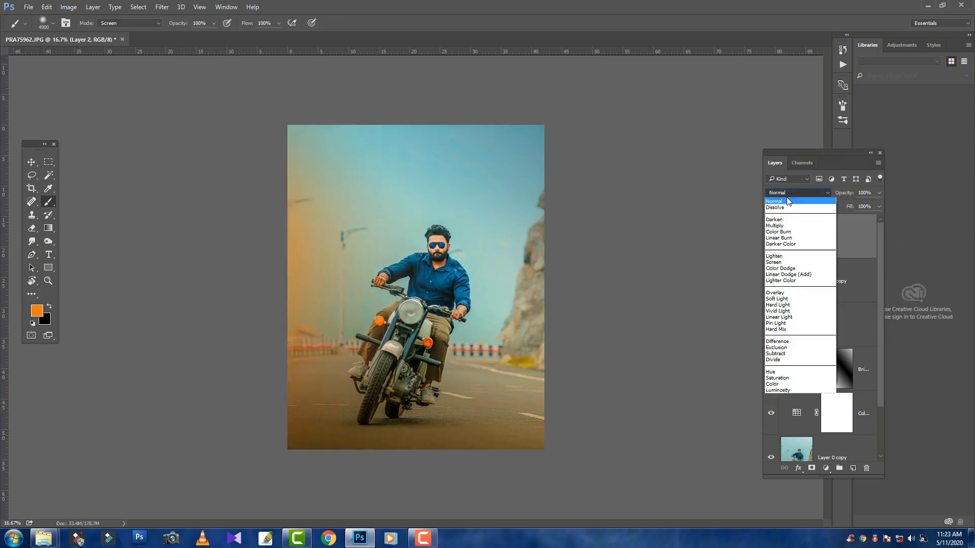
{"action": "left_click", "coordinate": [788, 263]}
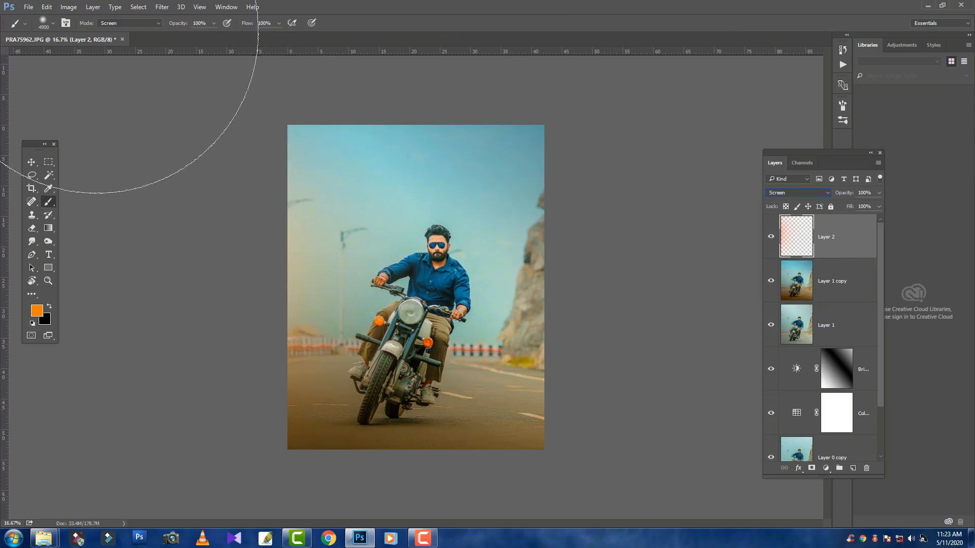
{"action": "left_click", "coordinate": [30, 161]}
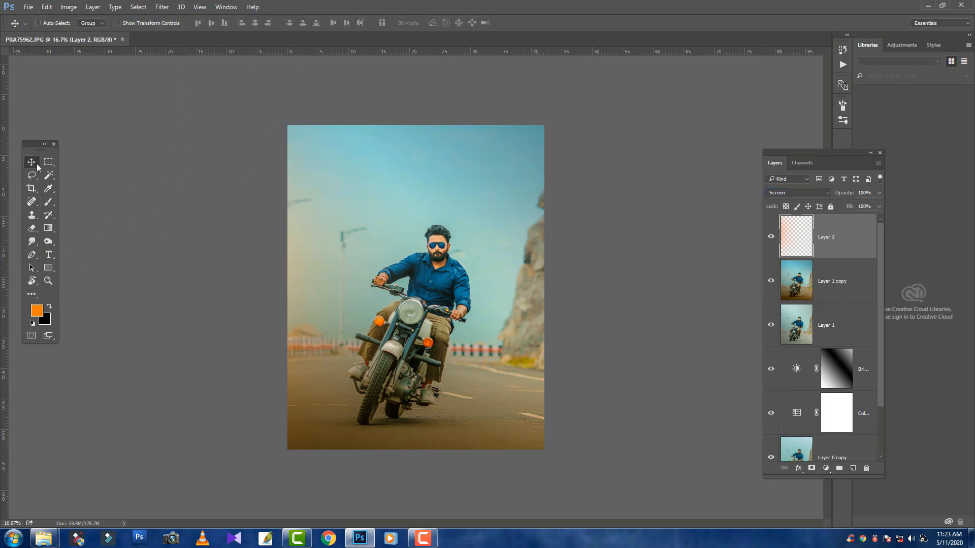
{"action": "key", "text": "ctrl+t"}
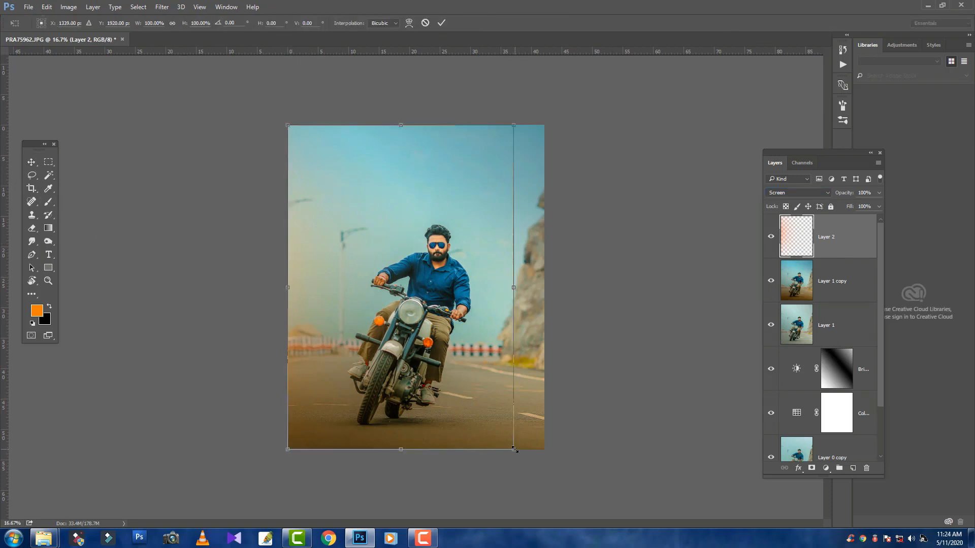
{"action": "left_click_drag", "start_coordinate": [514, 449], "coordinate": [423, 319]}
{"action": "key", "text": "Return"}
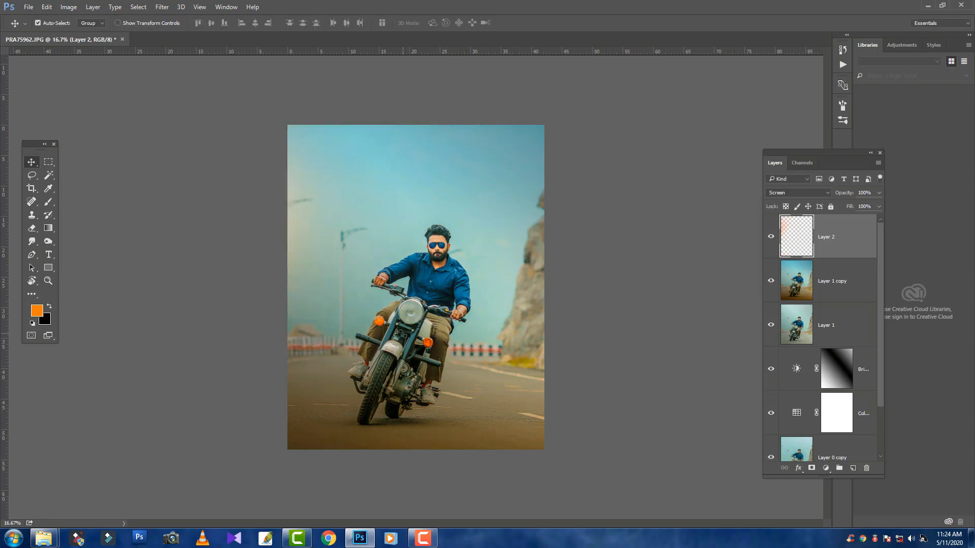
Try enlarging the orange glow layer, and delete it
{"action": "key", "text": "ctrl+minus"}
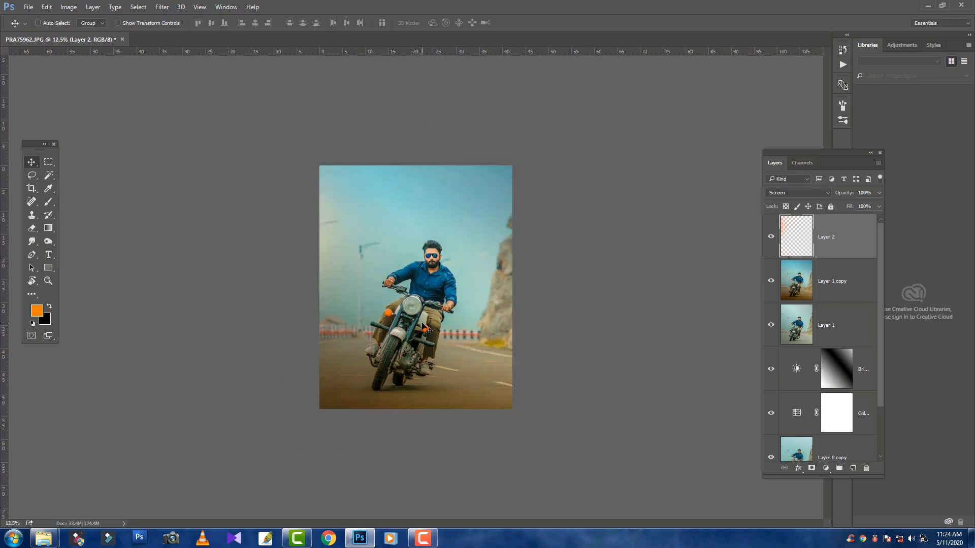
{"action": "key", "text": "ctrl+t"}
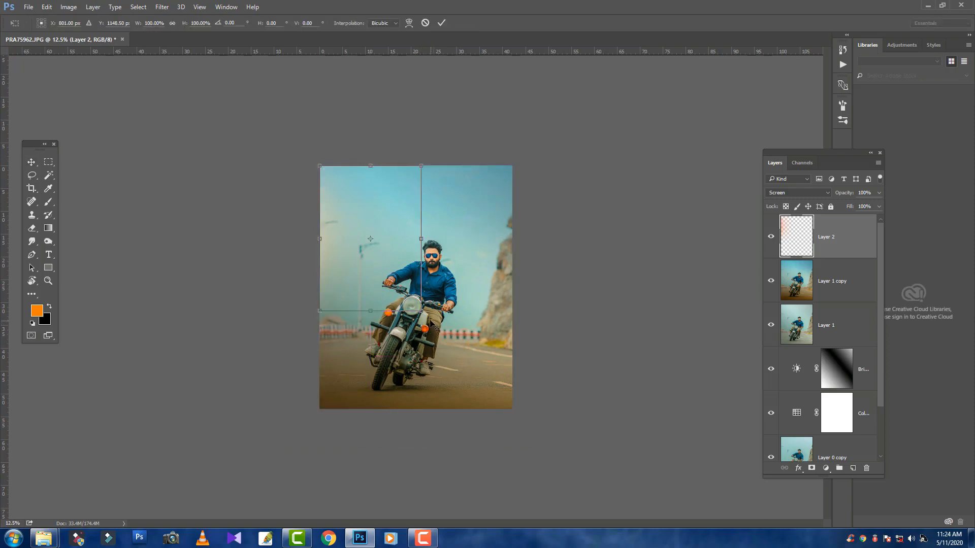
{"action": "left_click_drag", "start_coordinate": [421, 311], "coordinate": [461, 367]}
{"action": "key", "text": "Return"}
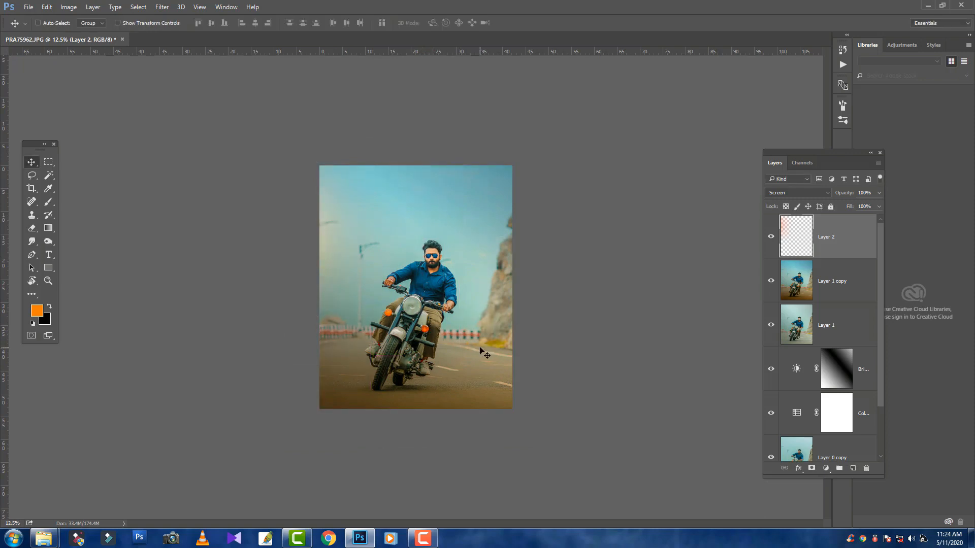
{"action": "key", "text": "Delete"}
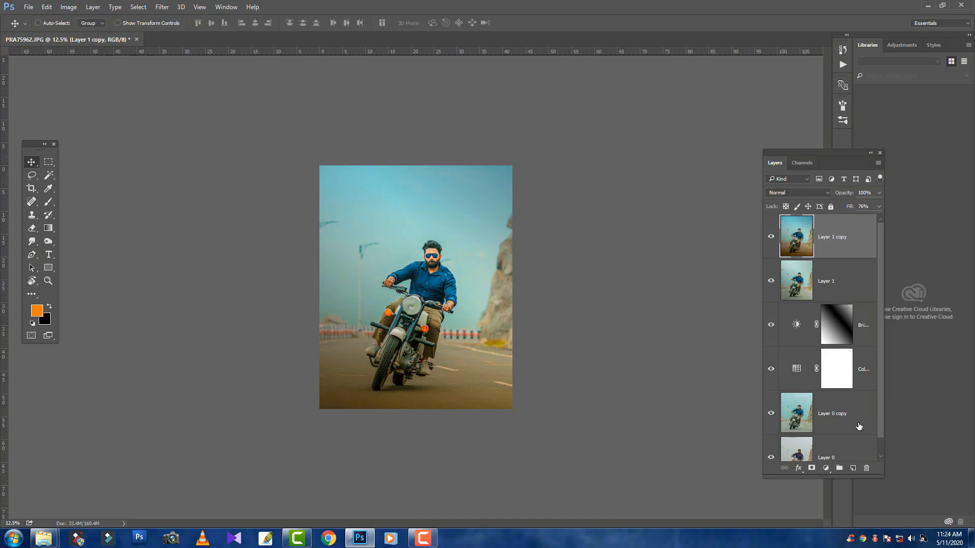
Paint a single soft orange glow spot over the middle of the rider on a new layer with a smaller brush
{"action": "left_click", "coordinate": [854, 468]}
{"action": "left_click", "coordinate": [47, 201]}
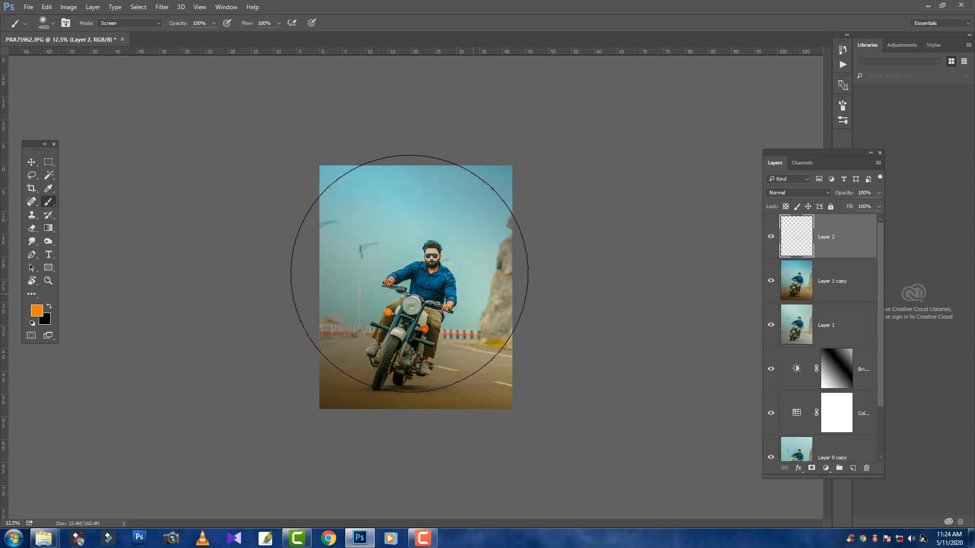
{"action": "key", "text": "bracketleft"}
{"action": "key", "text": "bracketleft"}
{"action": "key", "text": "bracketleft"}
{"action": "key", "text": "bracketleft"}
{"action": "key", "text": "bracketleft"}
{"action": "key", "text": "bracketleft"}
{"action": "key", "text": "bracketleft"}
{"action": "key", "text": "bracketleft"}
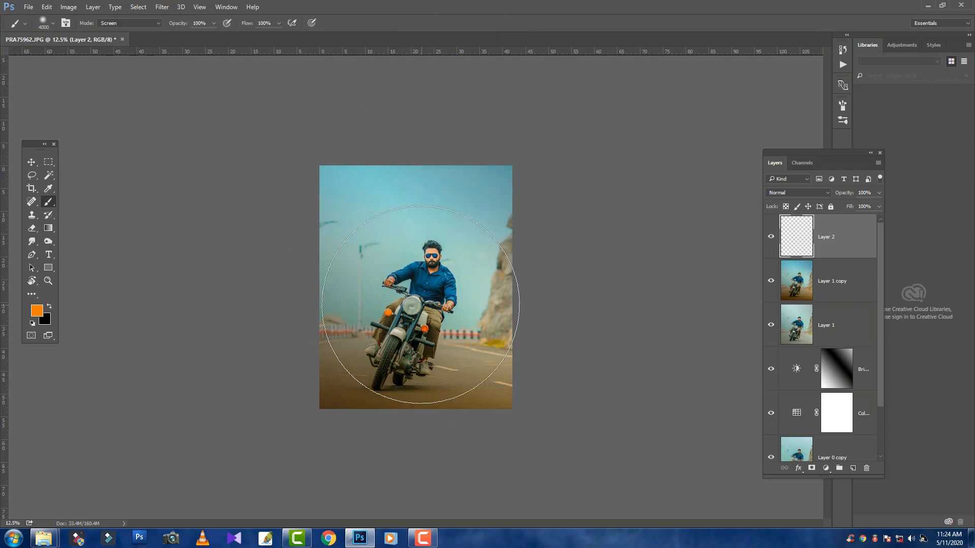
{"action": "key", "text": "bracketleft"}
{"action": "key", "text": "bracketleft"}
{"action": "key", "text": "bracketleft"}
{"action": "key", "text": "bracketleft"}
{"action": "key", "text": "bracketleft"}
{"action": "key", "text": "bracketleft"}
{"action": "key", "text": "bracketleft"}
{"action": "key", "text": "bracketleft"}
{"action": "key", "text": "bracketleft"}
{"action": "key", "text": "bracketleft"}
{"action": "key", "text": "bracketleft"}
{"action": "key", "text": "bracketleft"}
{"action": "left_click", "coordinate": [420, 302]}
{"action": "key", "text": "ctrl+plus"}
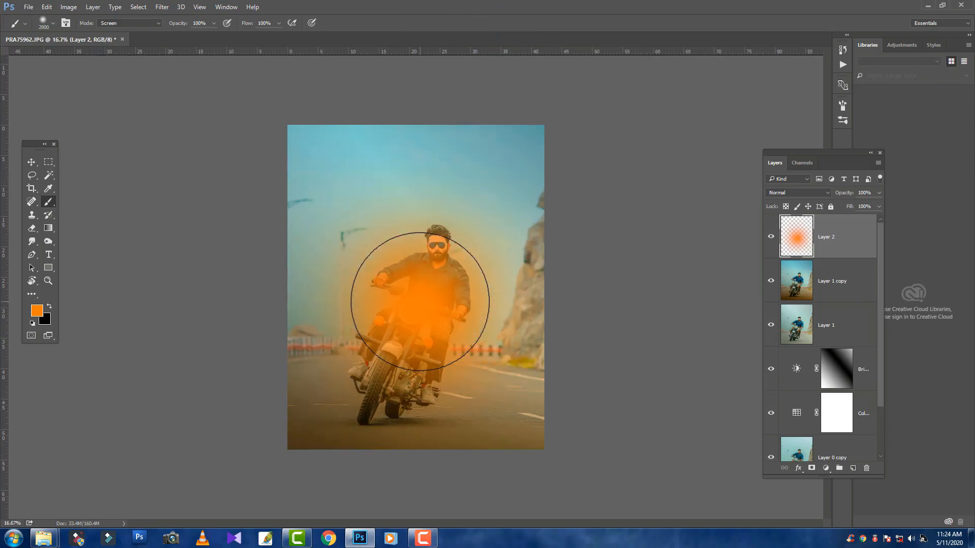
Move the orange glow to the photo's left edge above the road and set its layer's blend mode to Screen
{"action": "key", "text": "v"}
{"action": "mouse_move", "coordinate": [448, 318]}
{"action": "left_mouse_down"}
{"action": "mouse_move", "coordinate": [272, 267]}
{"action": "mouse_move", "coordinate": [277, 239]}
{"action": "left_mouse_up"}
{"action": "key", "text": "ctrl"}
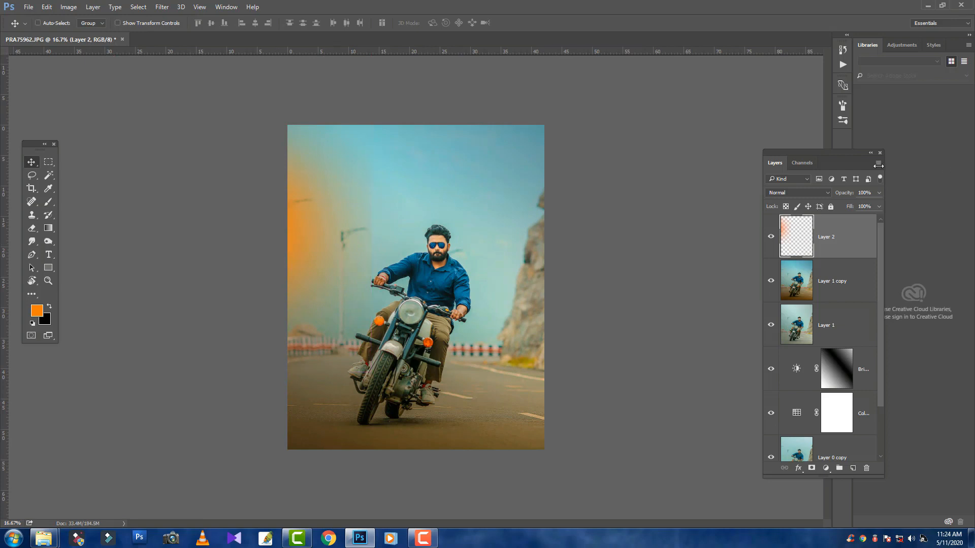
{"action": "left_click", "coordinate": [826, 192]}
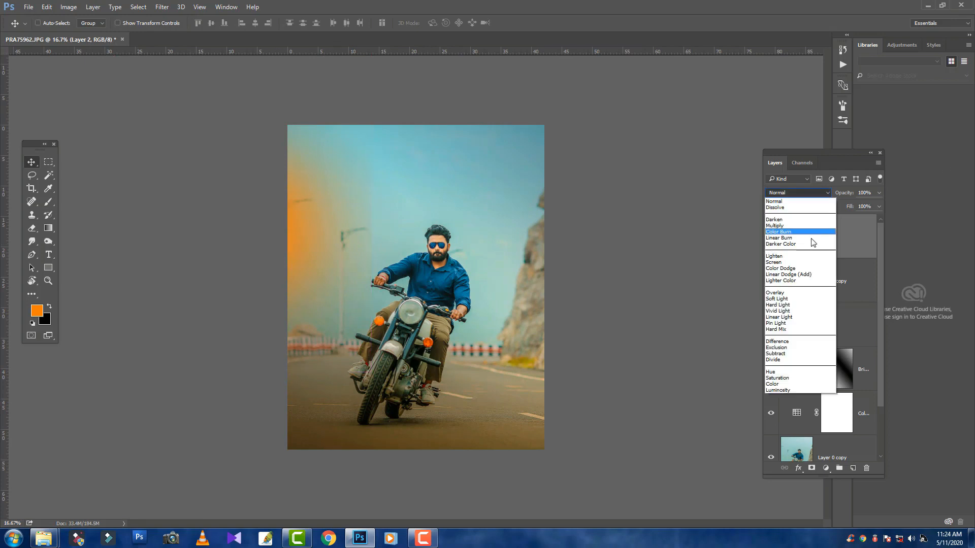
{"action": "left_click", "coordinate": [804, 262]}
Scale the orange glow up to about 134% and fine-tune its position at the photo's left side
{"action": "key", "text": "ctrl"}
{"action": "key", "text": "ctrl+t"}
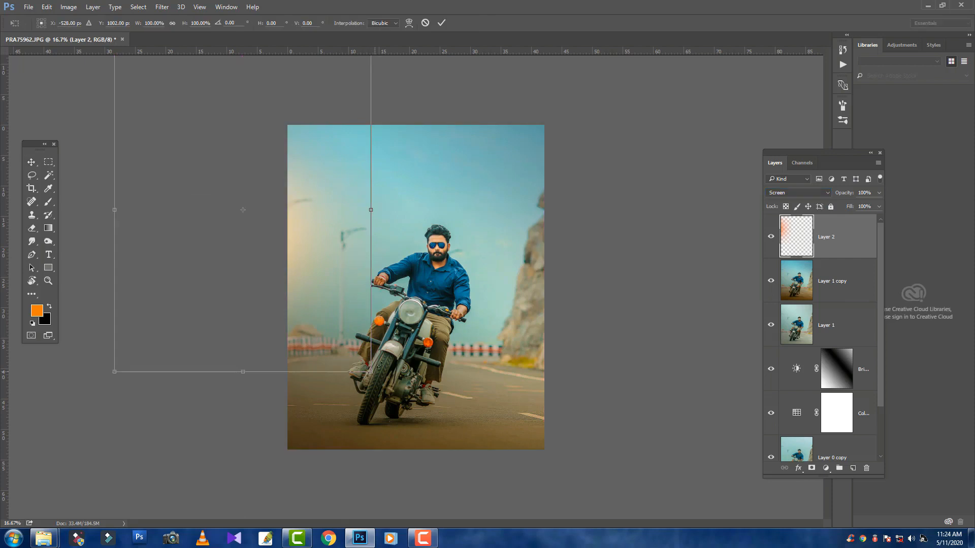
{"action": "left_click_drag", "start_coordinate": [371, 369], "coordinate": [440, 407]}
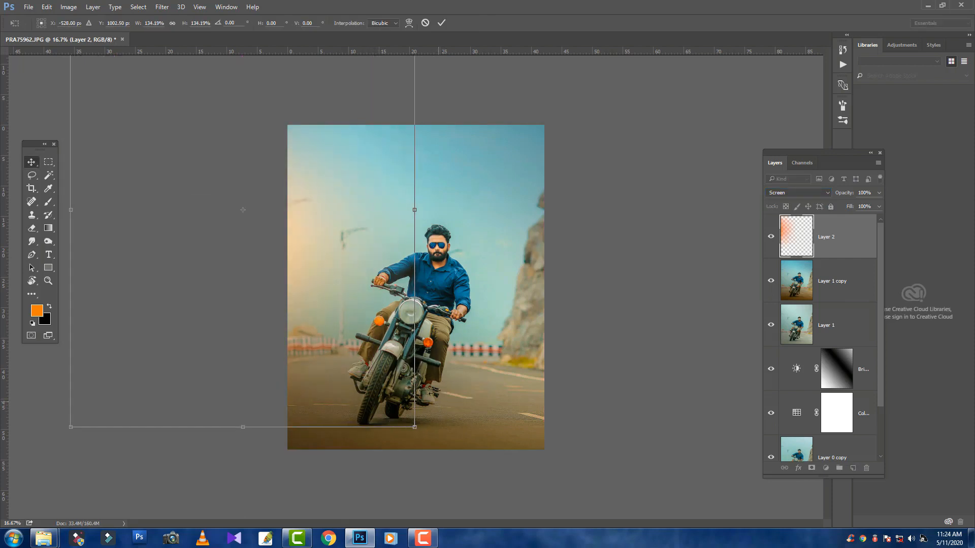
{"action": "key", "text": "Return"}
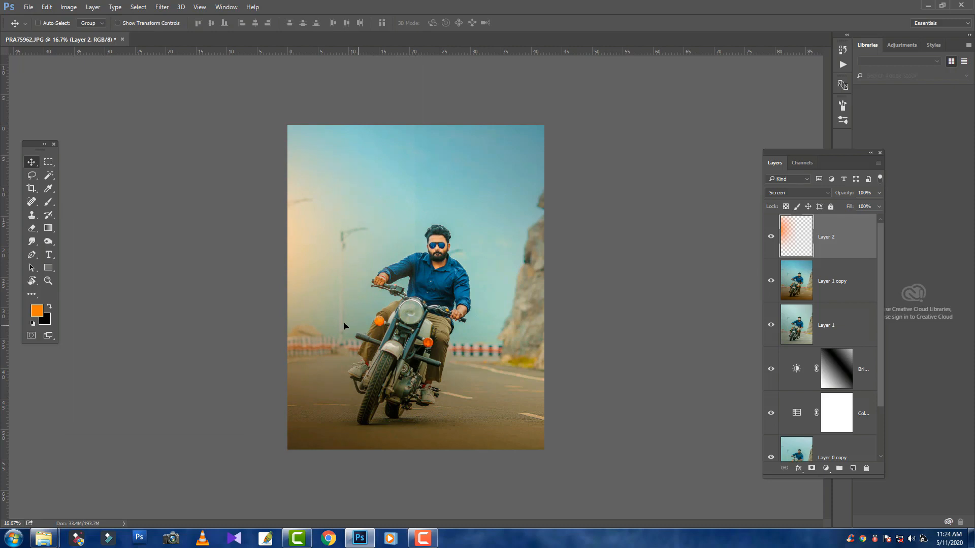
{"action": "left_click_drag", "start_coordinate": [344, 326], "coordinate": [389, 336]}
{"action": "left_click_drag", "start_coordinate": [385, 300], "coordinate": [384, 299]}
{"action": "key", "text": "e"}
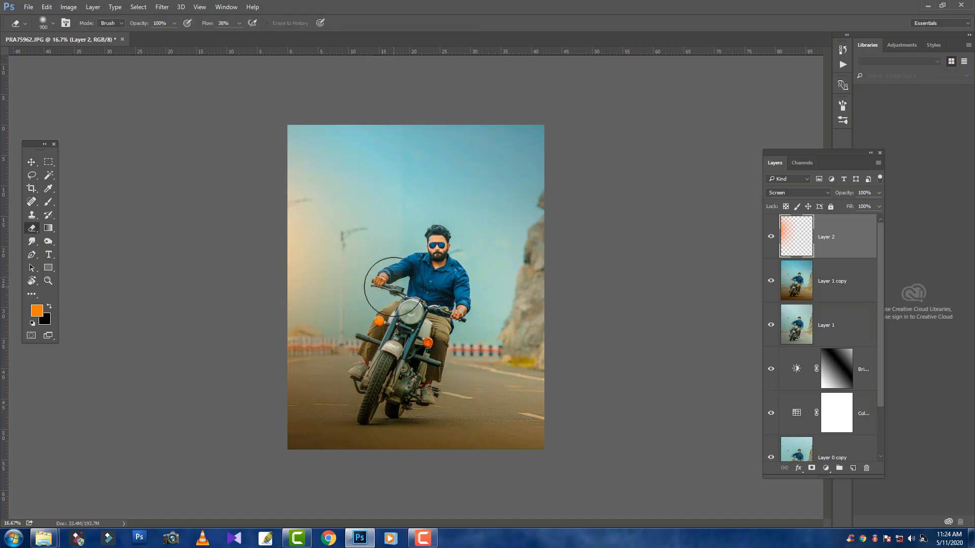
{"action": "key", "text": "bracketright"}
{"action": "key", "text": "bracketright"}
{"action": "key", "text": "bracketright"}
{"action": "key", "text": "bracketright"}
{"action": "key", "text": "bracketright"}
{"action": "key", "text": "bracketright"}
{"action": "key", "text": "bracketright"}
{"action": "key", "text": "bracketright"}
{"action": "key", "text": "bracketright"}
{"action": "key", "text": "bracketright"}
{"action": "key", "text": "bracketright"}
{"action": "key", "text": "bracketright"}
{"action": "key", "text": "bracketright"}
{"action": "key", "text": "bracketright"}
{"action": "key", "text": "bracketright"}
{"action": "key", "text": "bracketright"}
{"action": "key", "text": "bracketright"}
{"action": "key", "text": "bracketright"}
{"action": "key", "text": "bracketright"}
{"action": "key", "text": "bracketright"}
Add a watermark text line in the sky reading "copyrights@" followed by the photographer's handle
{"action": "left_click", "coordinate": [49, 255]}
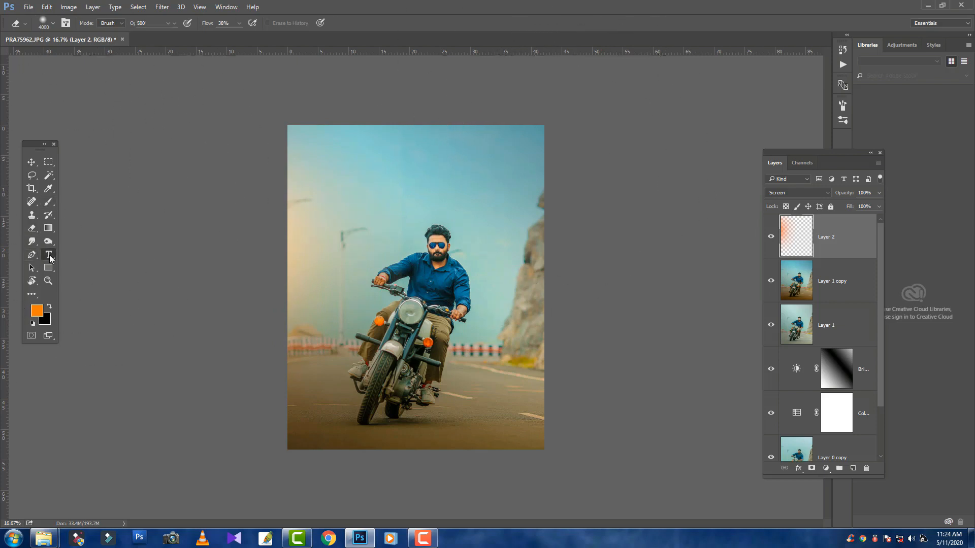
{"action": "left_click", "coordinate": [409, 176]}
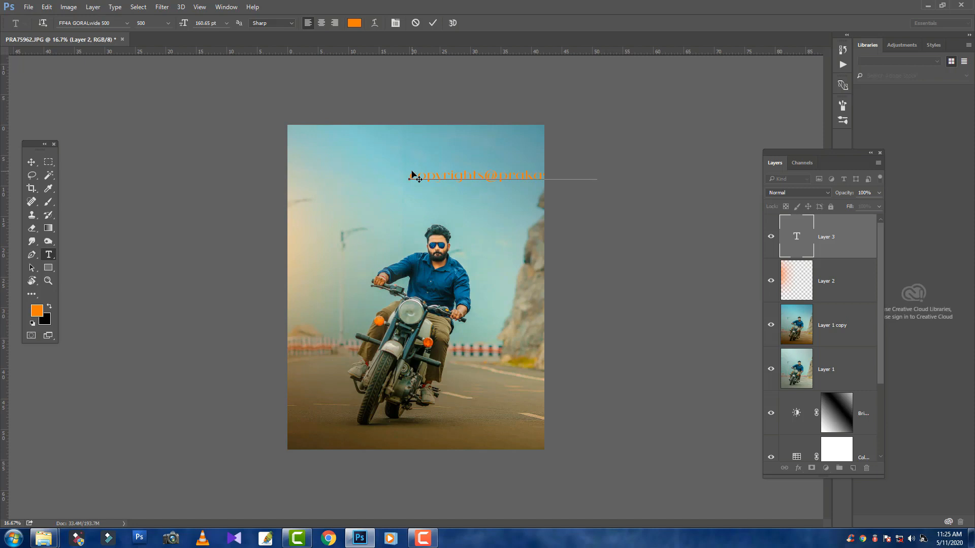
{"action": "key", "text": "ctrl+Return"}
Rotate the watermark text 90° counter-clockwise and apply the transformation
{"action": "key", "text": "ctrl+t"}
{"action": "right_click", "coordinate": [473, 181]}
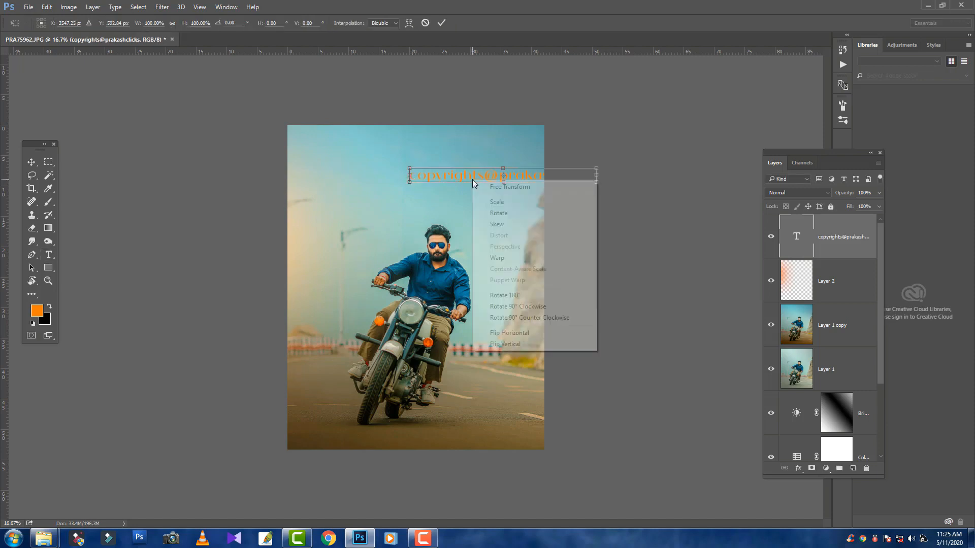
{"action": "left_click", "coordinate": [533, 318]}
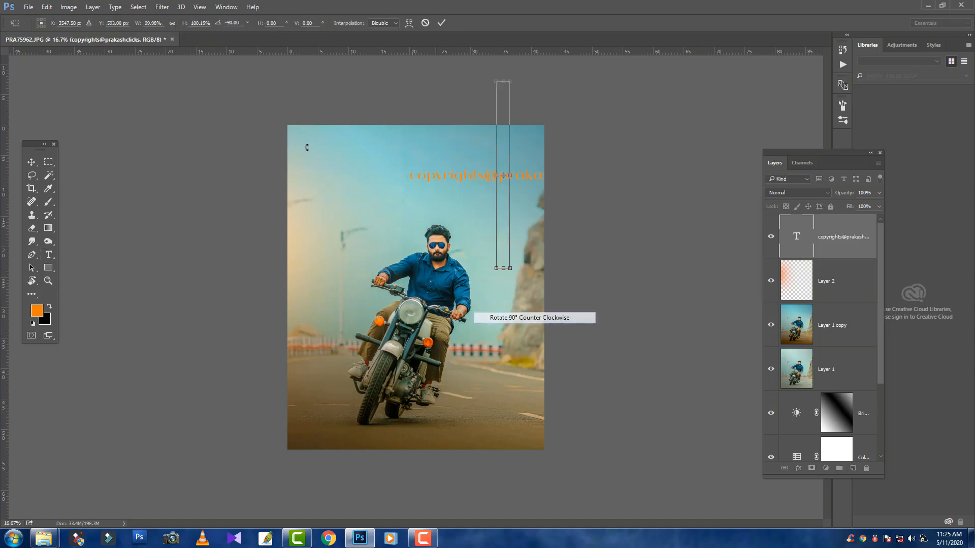
{"action": "left_click", "coordinate": [31, 162]}
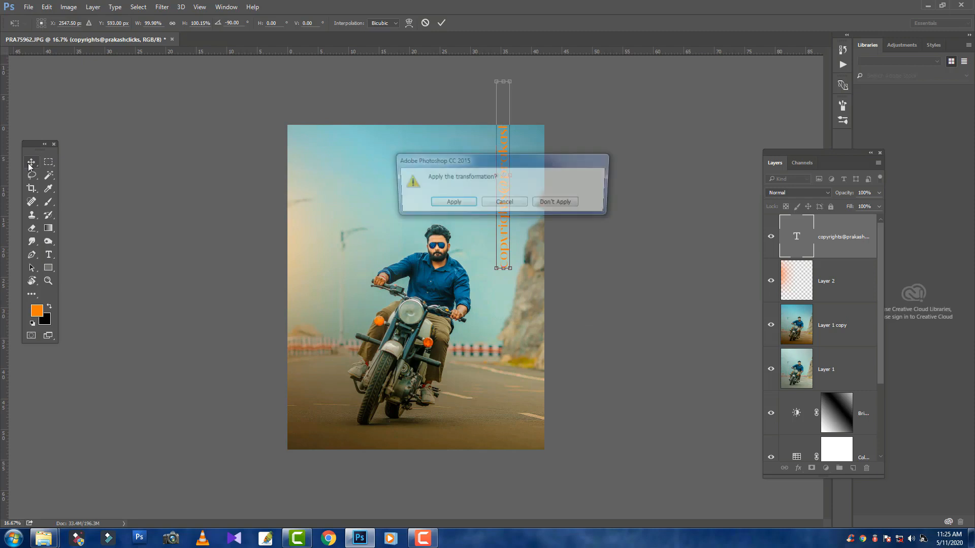
{"action": "left_click", "coordinate": [450, 203]}
Place the watermark text in black on the photo's left side and scale it down to less than half its length
{"action": "left_click_drag", "start_coordinate": [514, 217], "coordinate": [319, 313]}
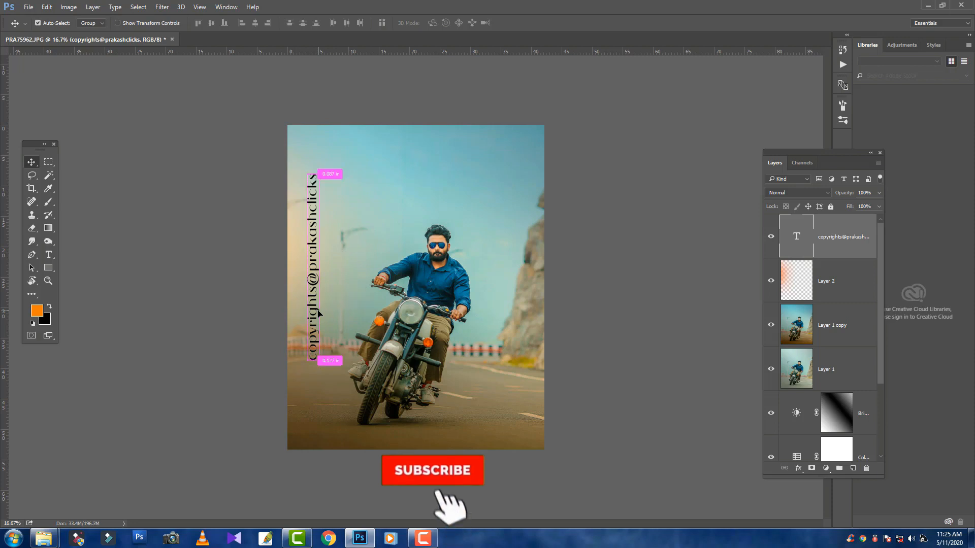
{"action": "key", "text": "ctrl+t"}
{"action": "left_click_drag", "start_coordinate": [322, 172], "coordinate": [316, 226]}
{"action": "key", "text": "Return"}
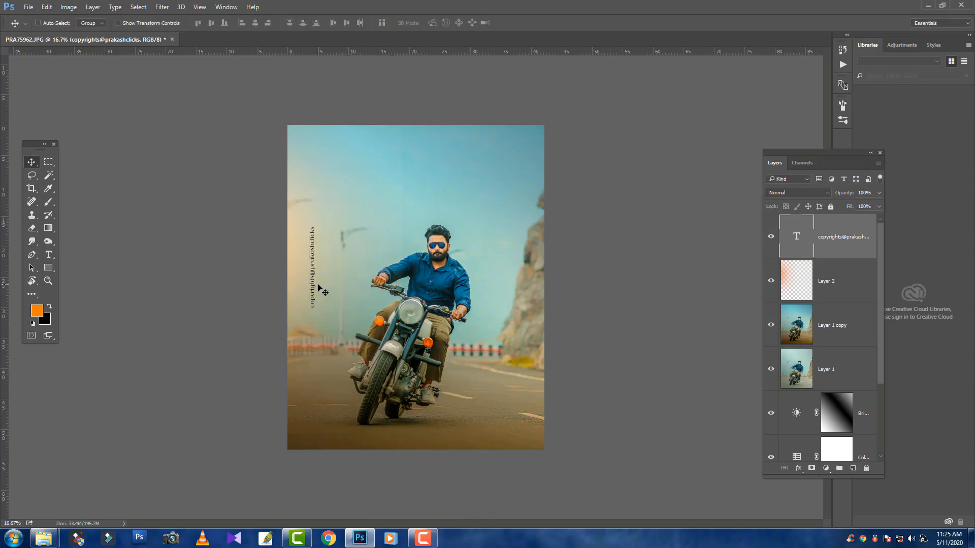
Move the watermark text closer to the photo's left edge and set its fill to 61%
{"action": "left_click_drag", "start_coordinate": [320, 283], "coordinate": [303, 301]}
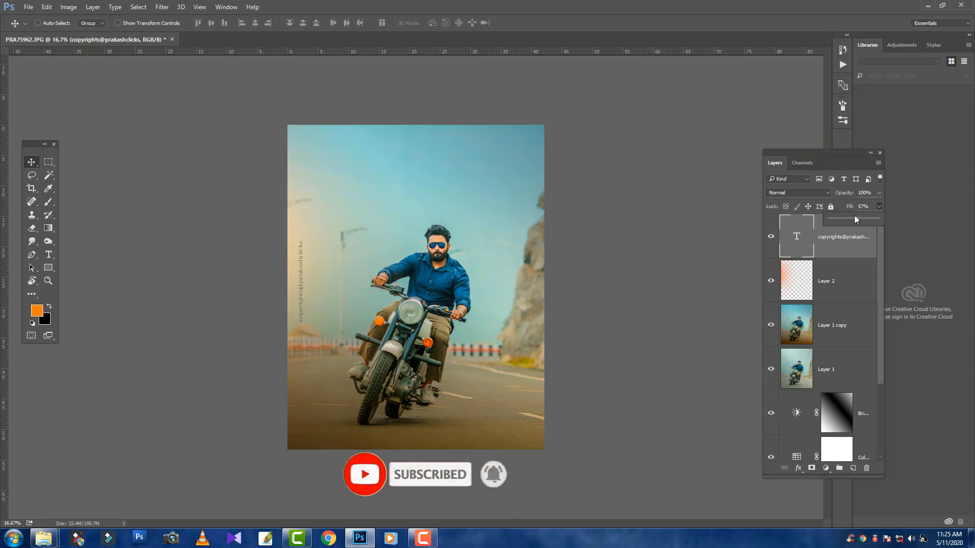
{"action": "left_click_drag", "start_coordinate": [856, 220], "coordinate": [858, 217]}
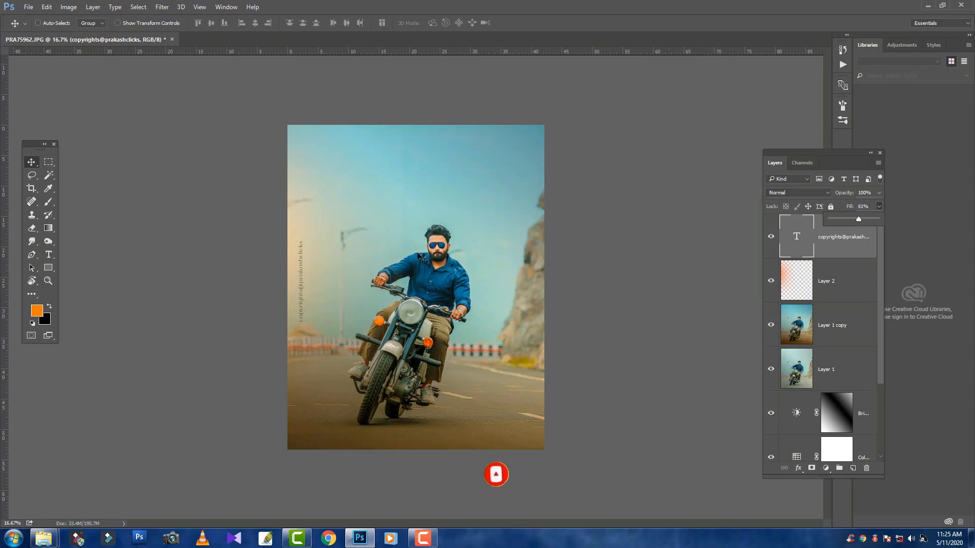
Save the photo as a JPEG in the alla mani folder, using the subject's first name as the file name
{"action": "left_click", "coordinate": [29, 6]}
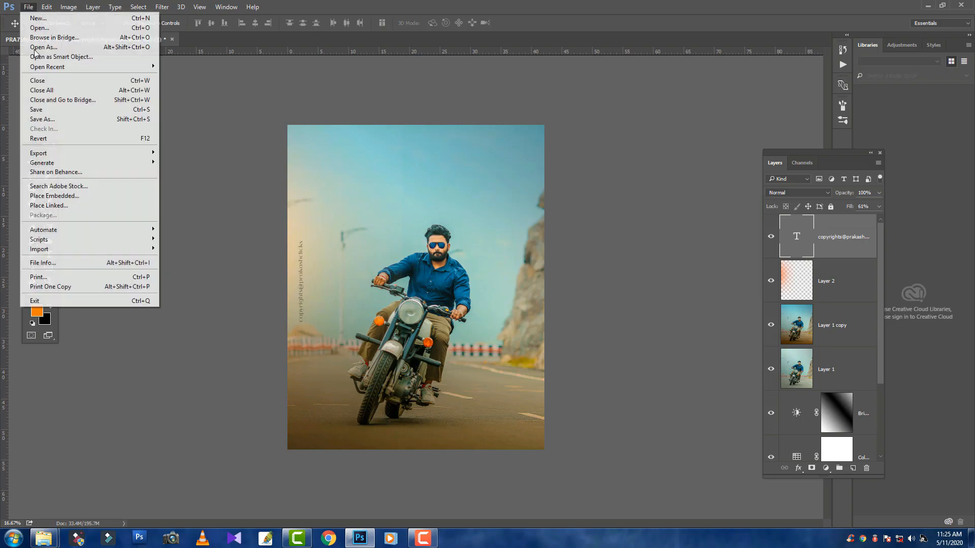
{"action": "left_click", "coordinate": [40, 126]}
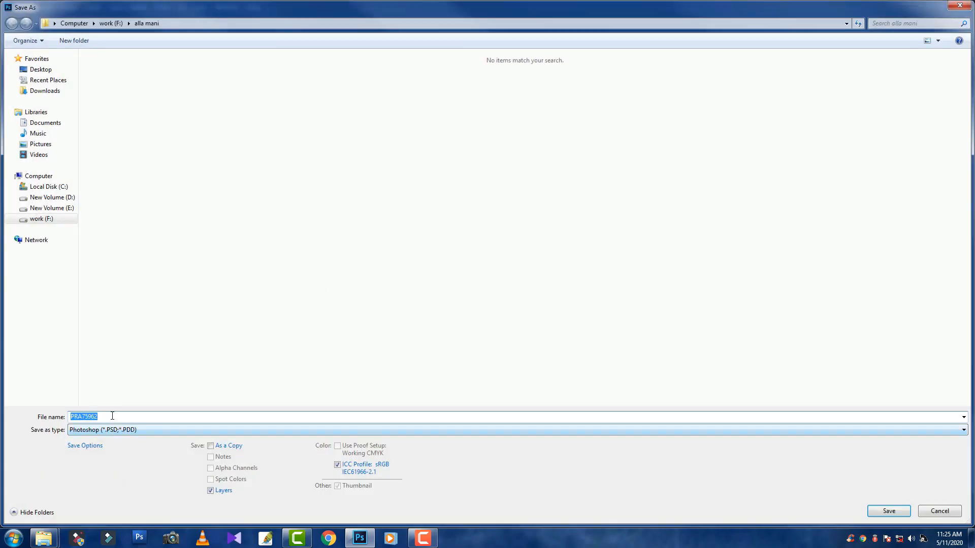
{"action": "left_click", "coordinate": [115, 431]}
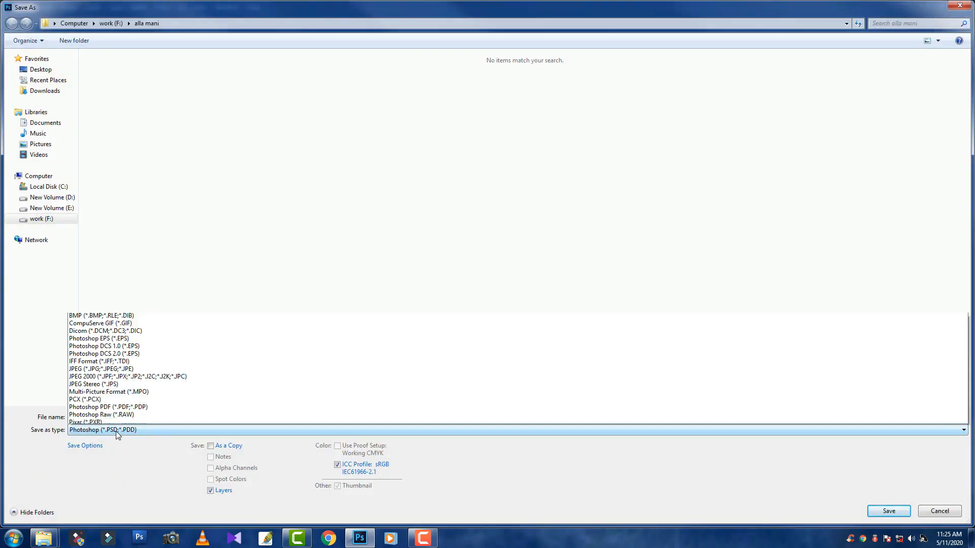
{"action": "left_click", "coordinate": [111, 328]}
{"action": "double_click", "coordinate": [101, 416]}
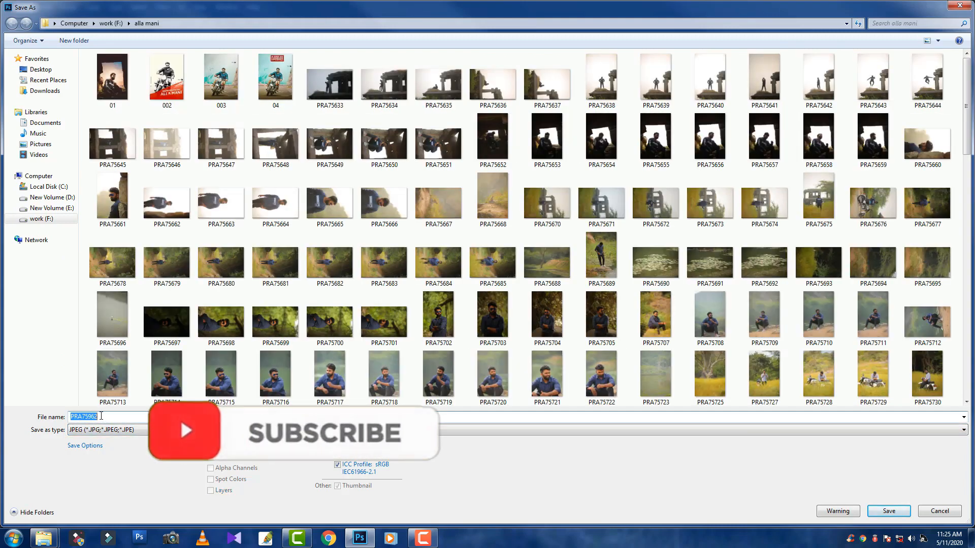
{"action": "type", "text": "mani"}
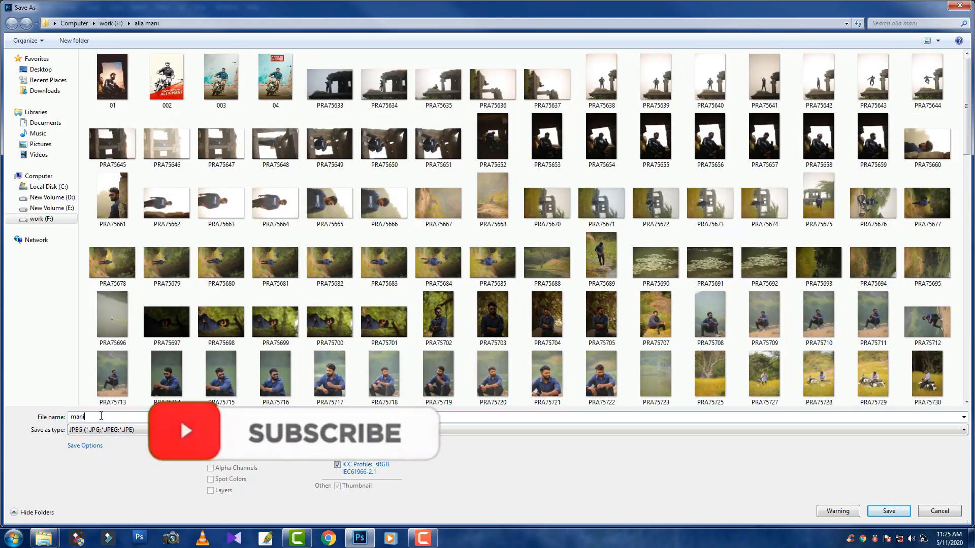
{"action": "key", "text": "Return"}
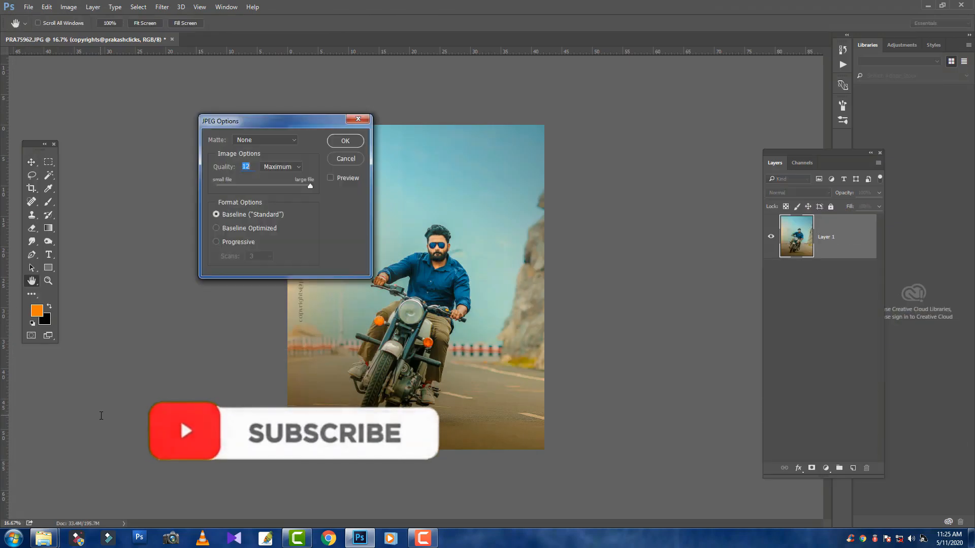